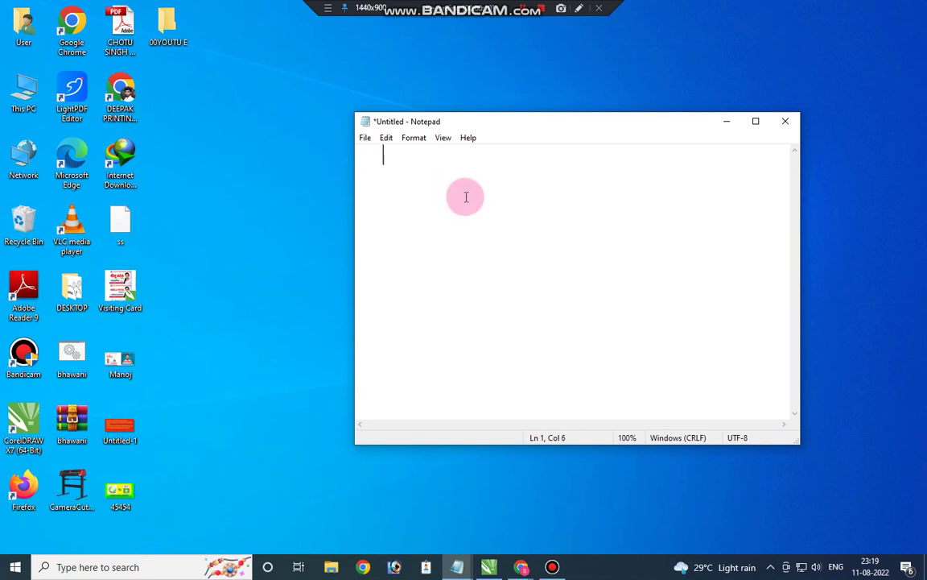
# - Write the greeting line "HLOW GYS MERE ES YOUTUBE CHENAL MAIN APKA SWAGAT HIAN" in the blank note and start a new line
pyautogui.write('HLOW GYS')
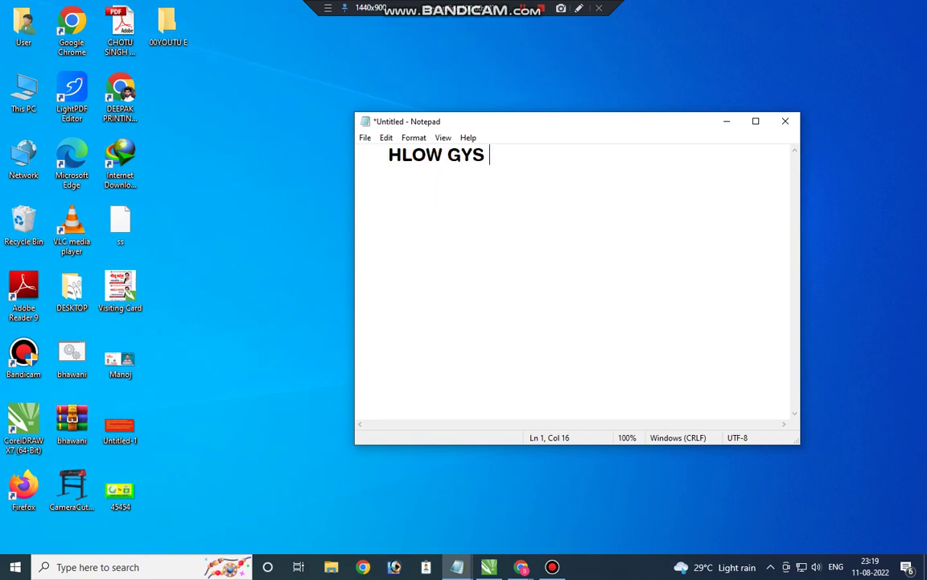
pyautogui.write(' MERE ES YO')
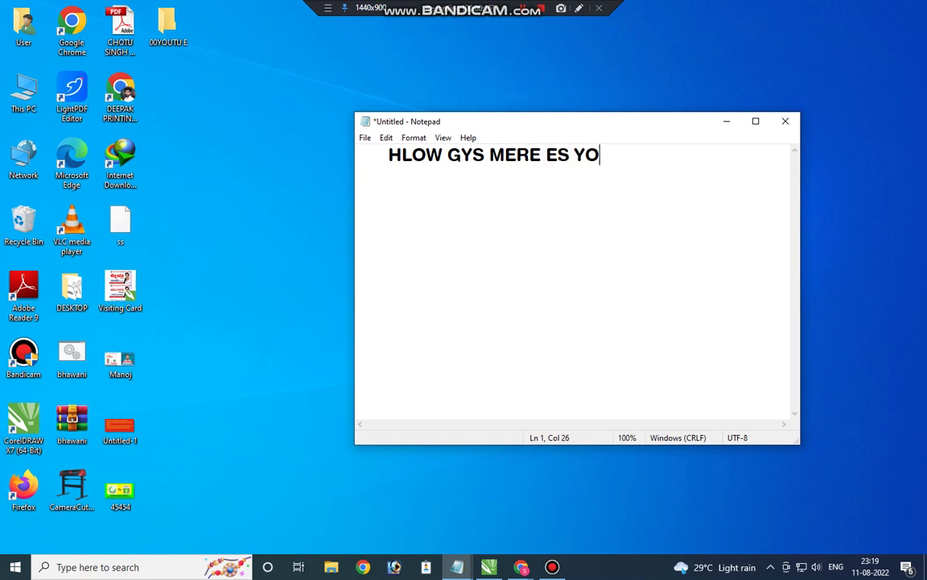
pyautogui.write('UTUBE CHENAL ')
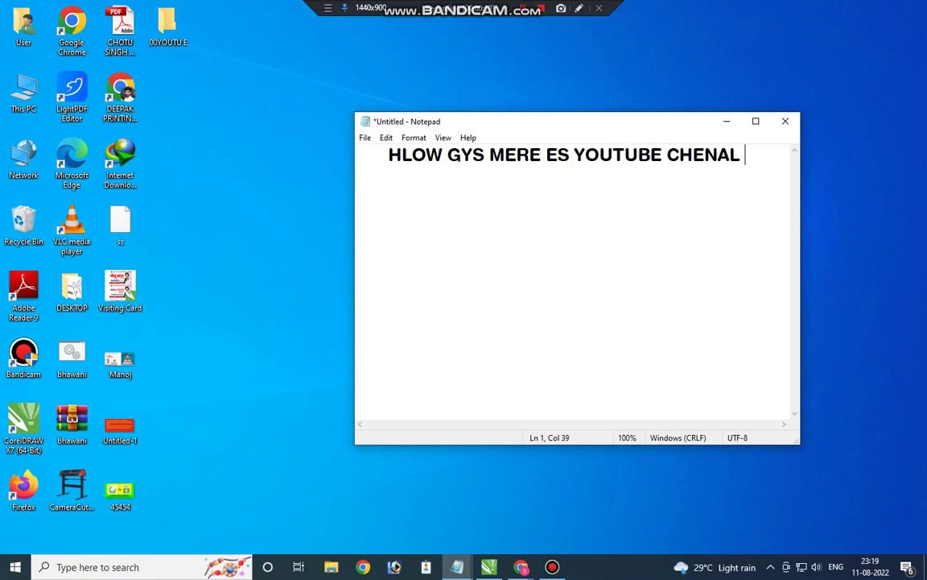
pyautogui.write('MAIN APKA S')
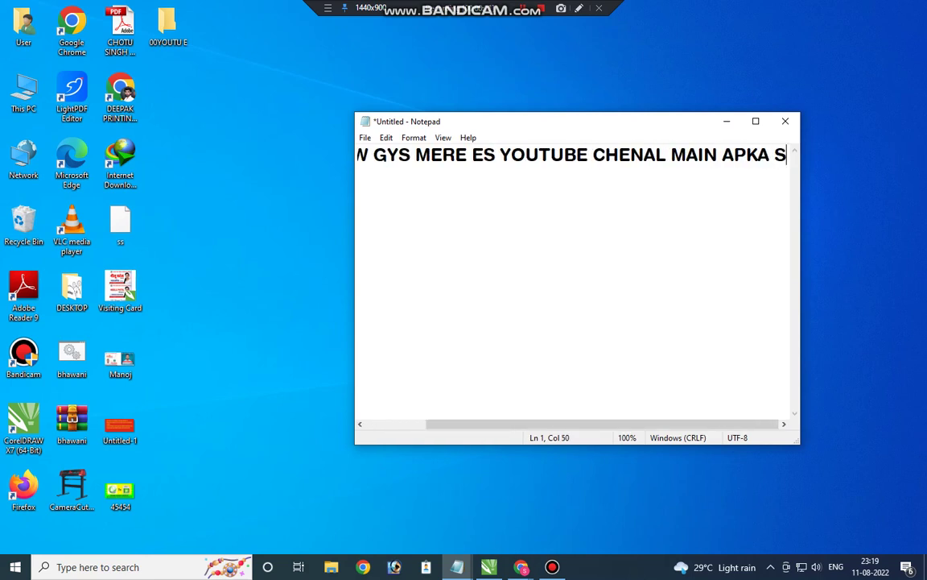
pyautogui.write('WAGAT HIAN')
pyautogui.press('Return')
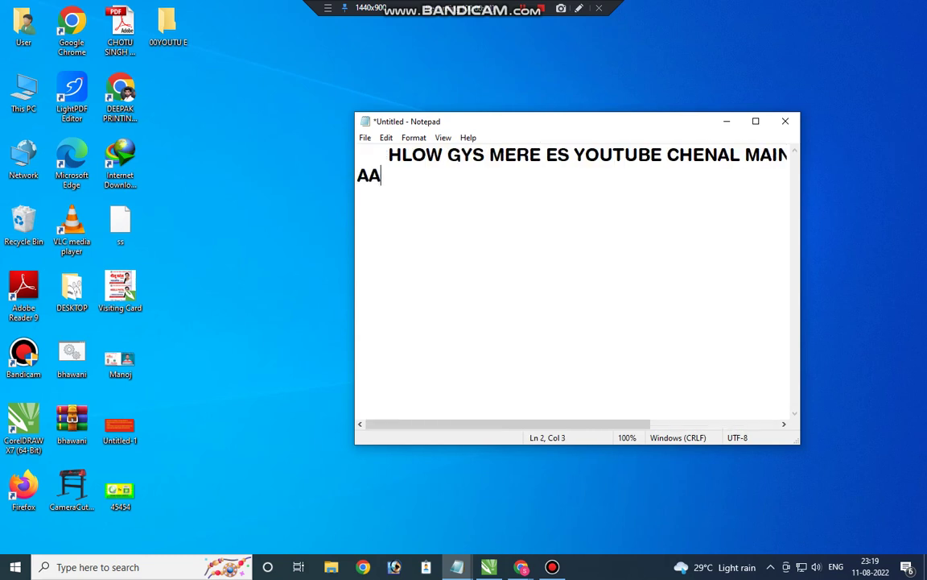
# - Add the lines "AAIYE MAIN AAPKO BTATA HU KI COREL DRAW" and "MAIN PDF KAISHE BNATE HIAN LETS GO" to the note
pyautogui.write('AAIYE MAIN A')
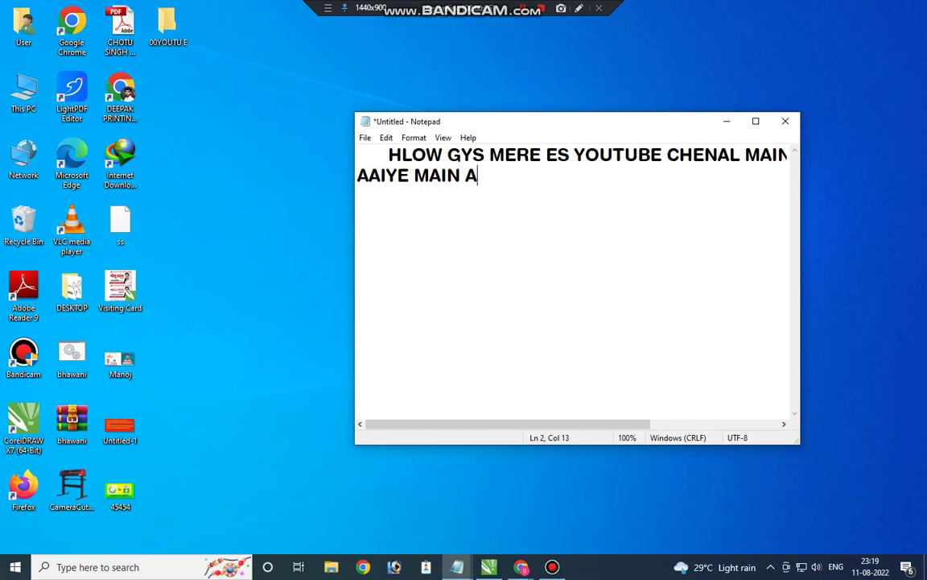
pyautogui.write('APKO BTATA H')
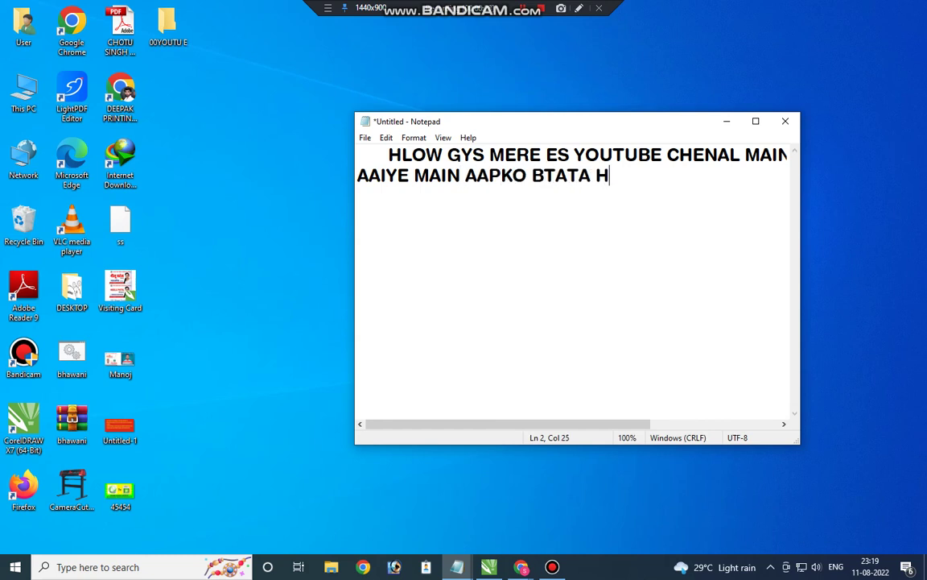
pyautogui.write('U KI COREL DRAW ')
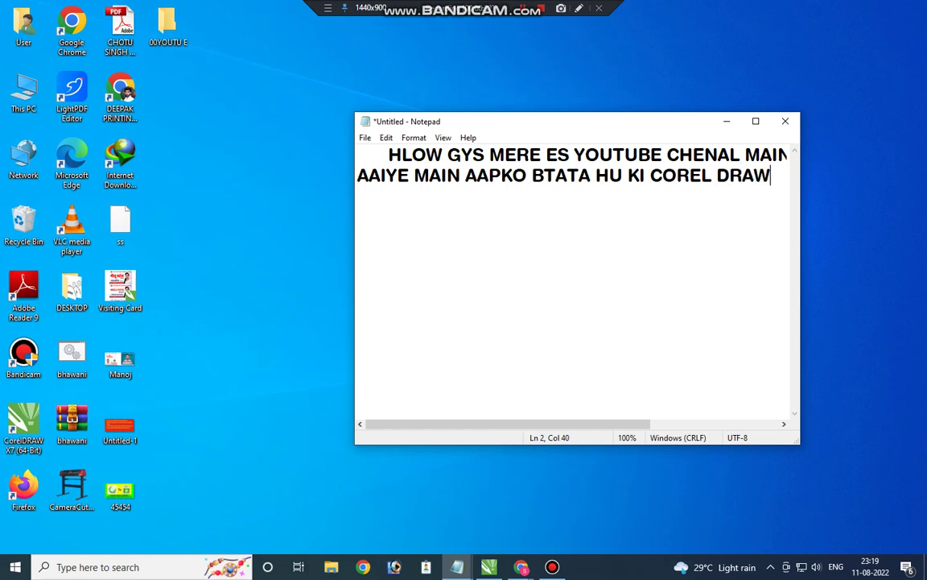
pyautogui.write('MAIN PDF KAISHE BN')
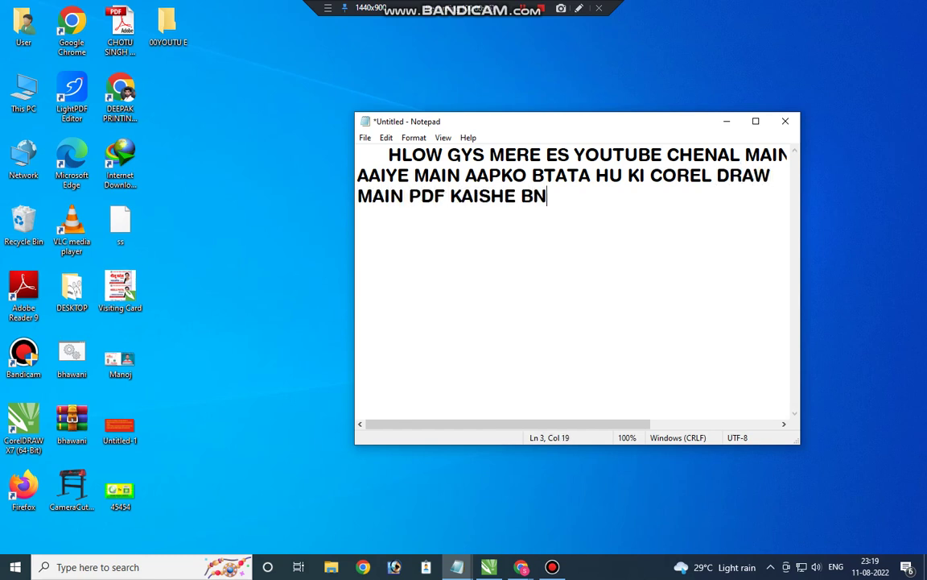
pyautogui.write('ATE HIAN L')
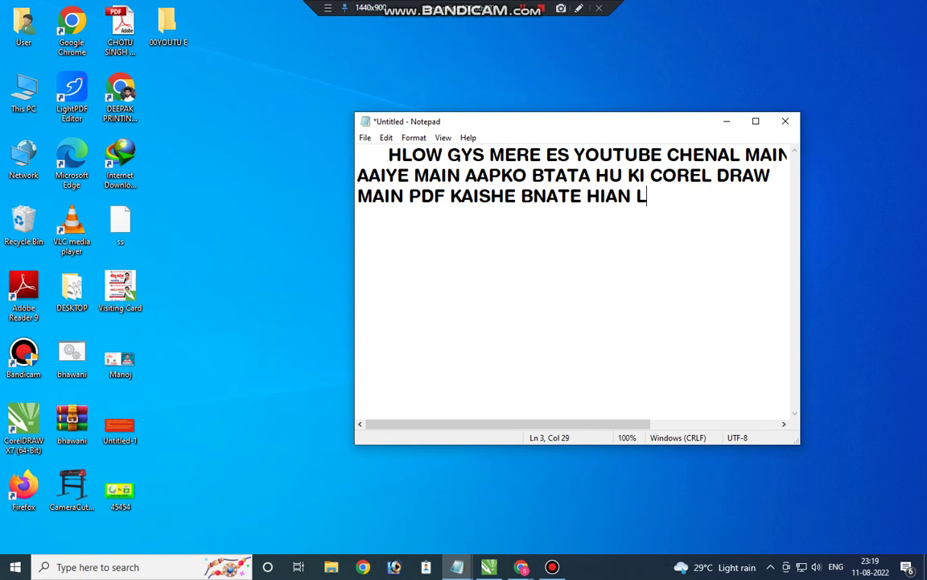
pyautogui.write('ETS GO')
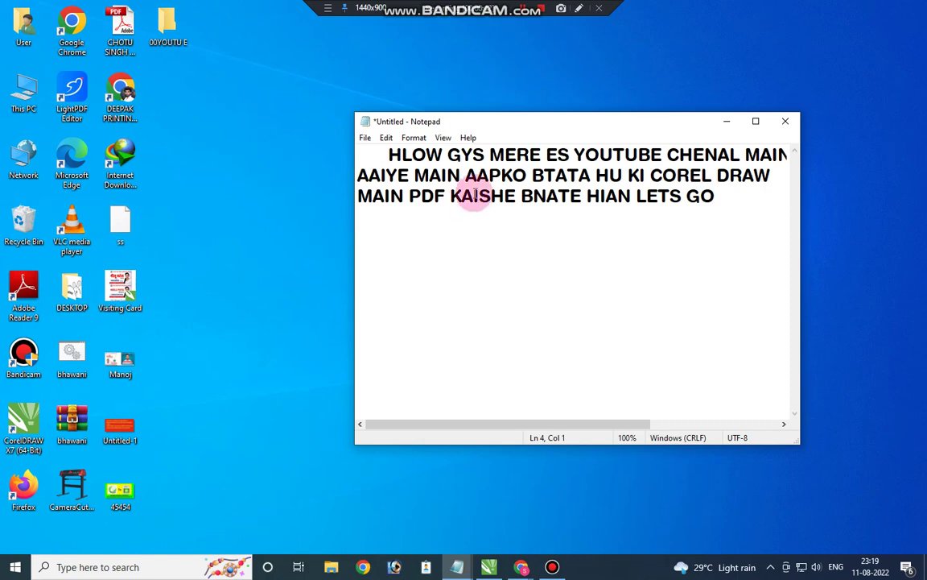
# - Refresh the desktop, then switch to CorelDRAW and view the designs on the Untitled-1 page
pyautogui.press('super+d')
pyautogui.rightClick(453, 150)
pyautogui.click(485, 187)
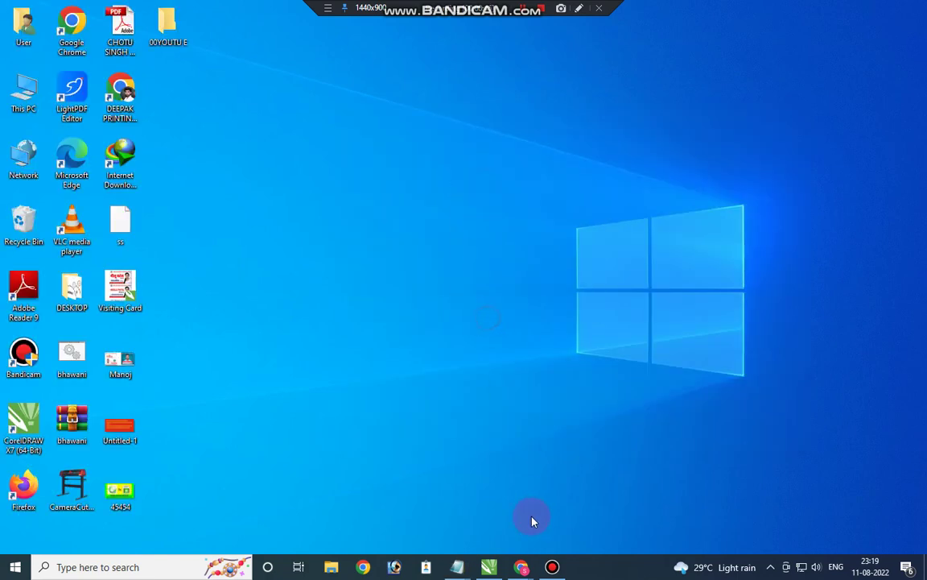
pyautogui.moveTo(489, 566)
pyautogui.click(486, 499)
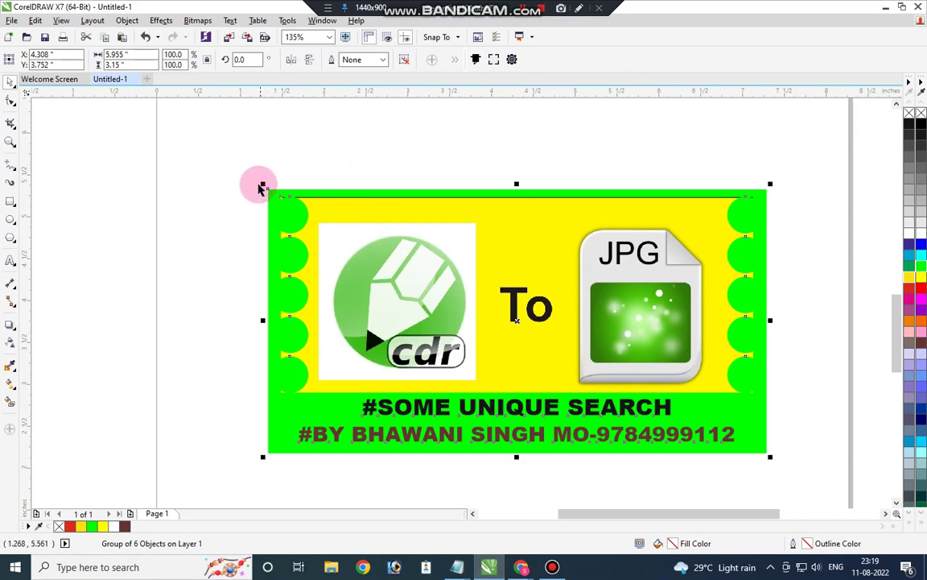
pyautogui.scroll(-3, 233, 166)
pyautogui.press('z')
pyautogui.moveTo(217, 126); pyautogui.dragTo(502, 359)
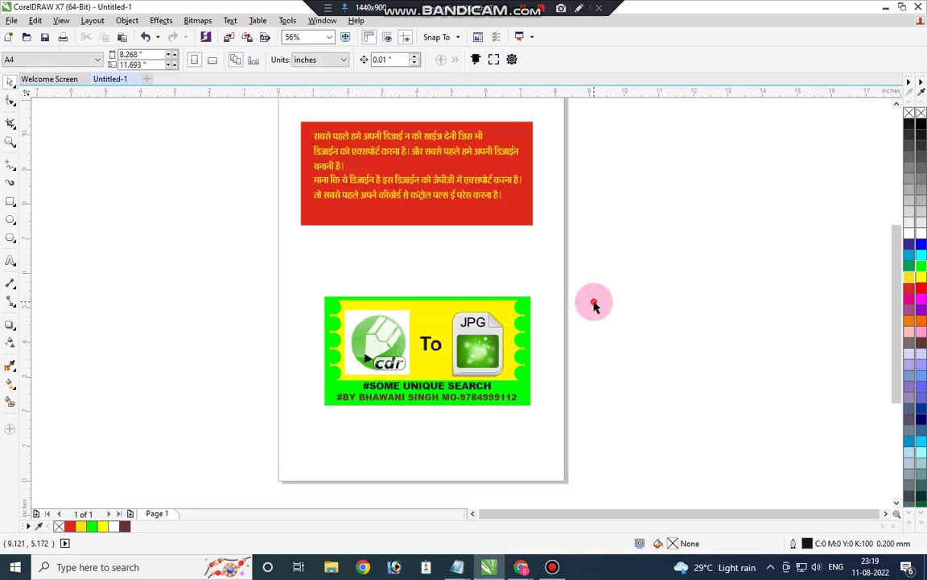
# - Create a new A4 document and draw a rectangle about 7.35 by 4.46 inches on the upper half of the page
pyautogui.hotkey('ctrl', 'n')
pyautogui.scroll(-1, 349, 305)
pyautogui.press('F2')
pyautogui.moveTo(323, 246); pyautogui.dragTo(441, 358)
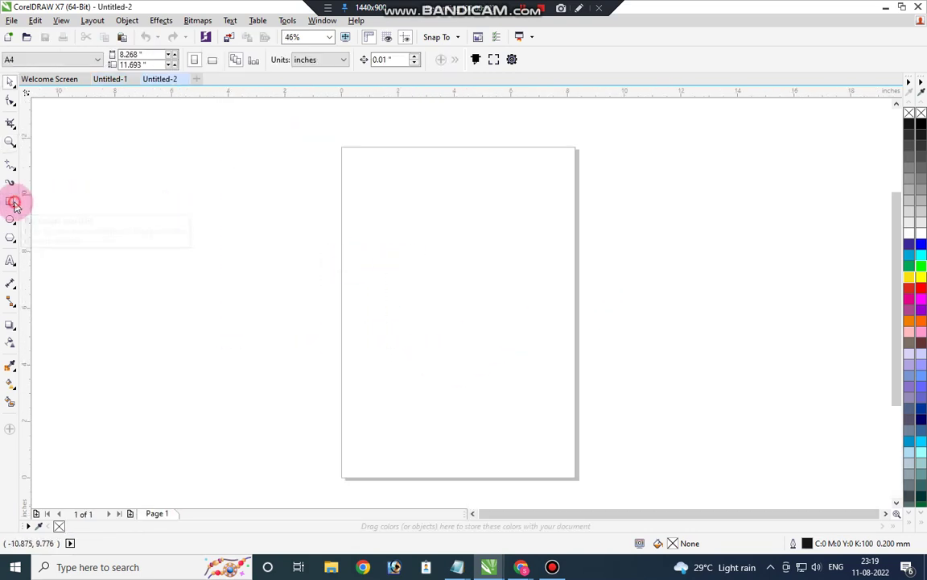
pyautogui.click(14, 202)
pyautogui.moveTo(355, 186); pyautogui.dragTo(561, 313)
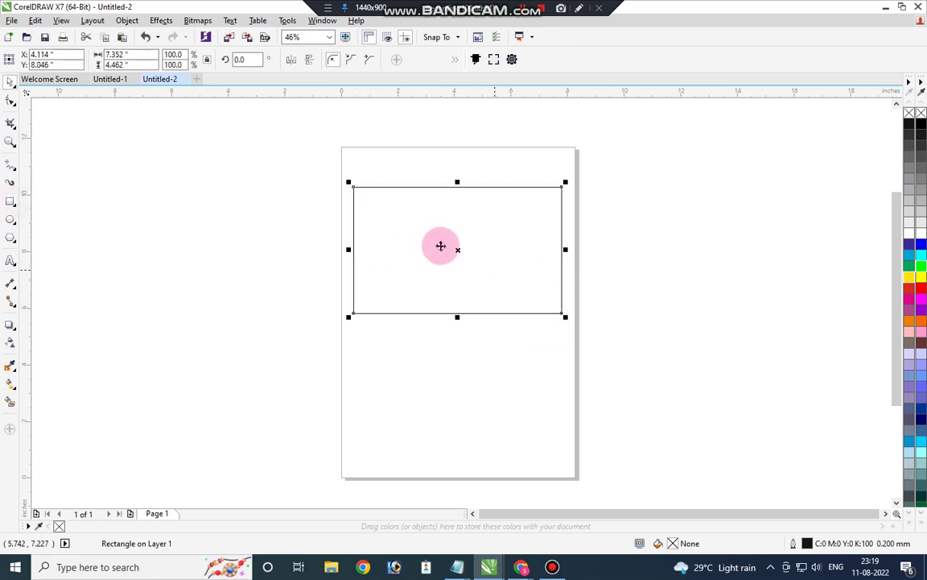
# - Fill the rectangle with red (#FF0000) and remove its outline
pyautogui.press('F2')
pyautogui.moveTo(315, 166); pyautogui.dragTo(624, 360)
pyautogui.click(688, 332)
pyautogui.click(494, 273)
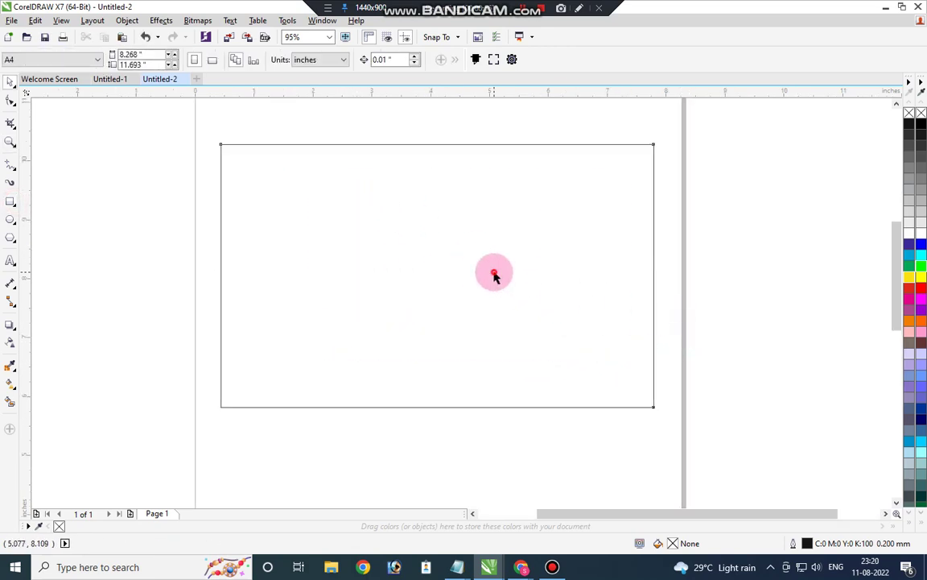
pyautogui.click(495, 276)
pyautogui.scroll(-5, 428, 268)
pyautogui.click(381, 330)
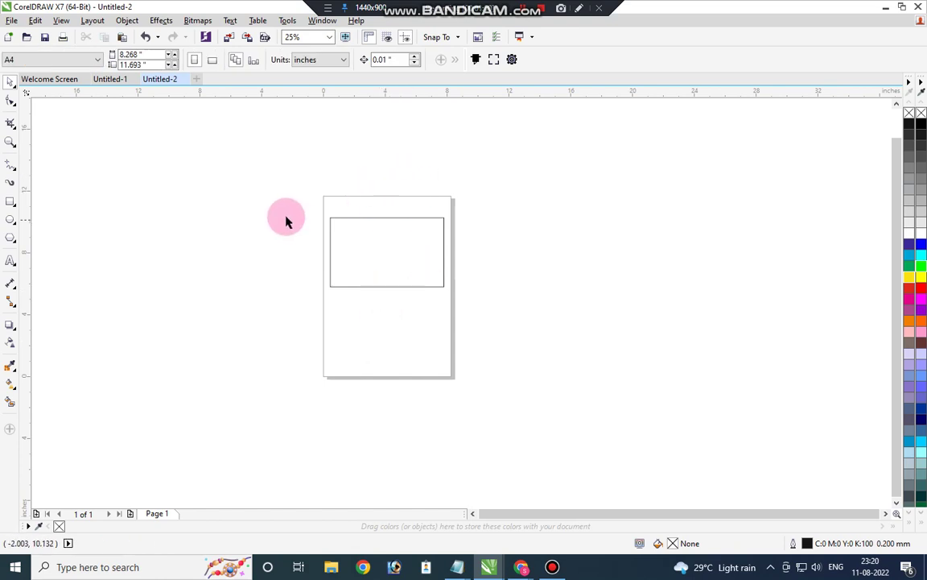
pyautogui.scroll(2, 402, 238)
pyautogui.click(362, 232)
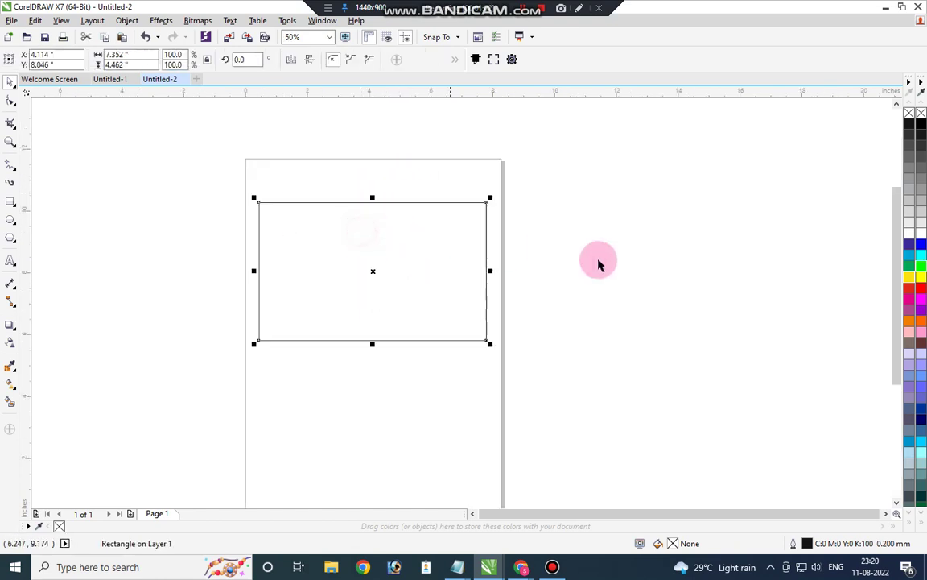
pyautogui.click(922, 290)
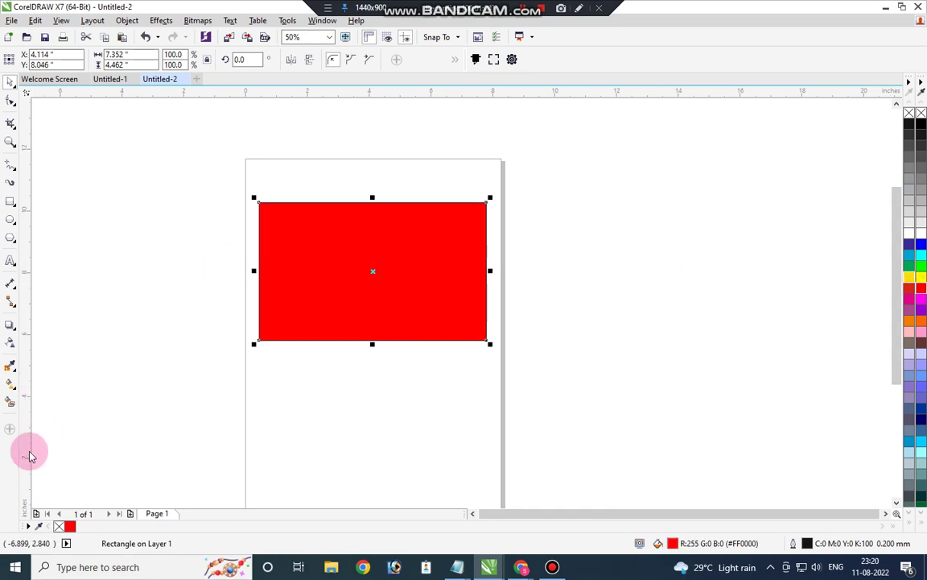
pyautogui.rightClick(60, 526)
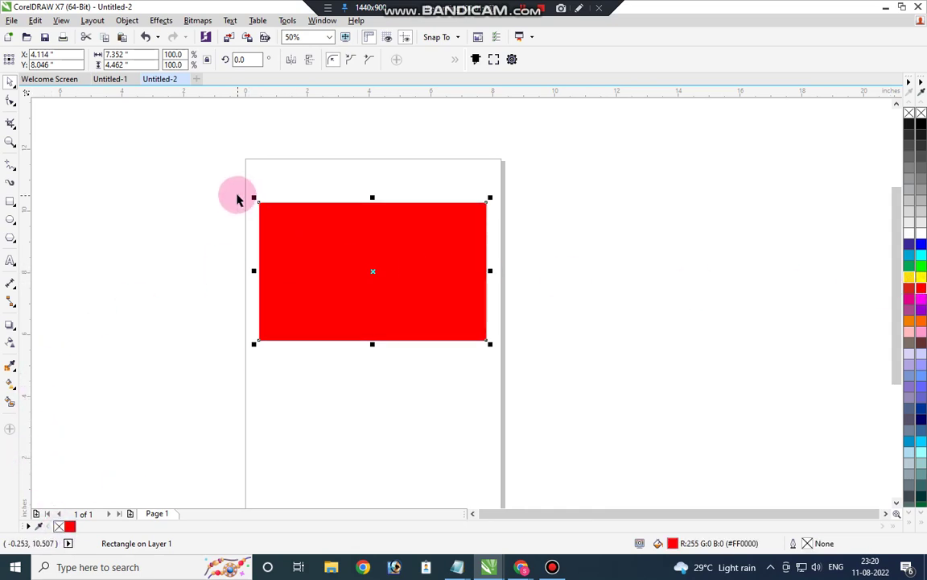
pyautogui.press('z')
pyautogui.moveTo(202, 174); pyautogui.dragTo(635, 352)
pyautogui.press('space')
pyautogui.click(470, 269)
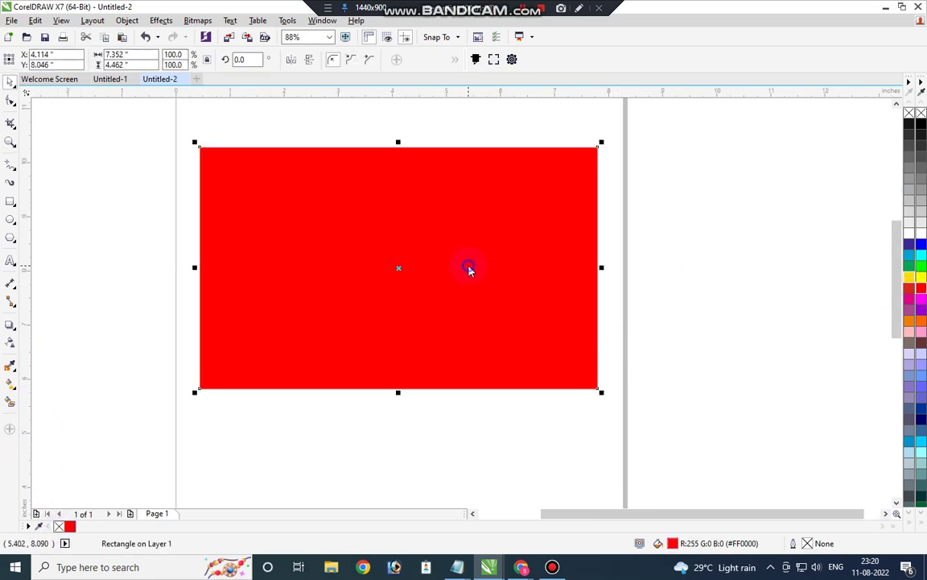
pyautogui.click(448, 263)
pyautogui.rightClick(448, 263)
pyautogui.press('Escape')
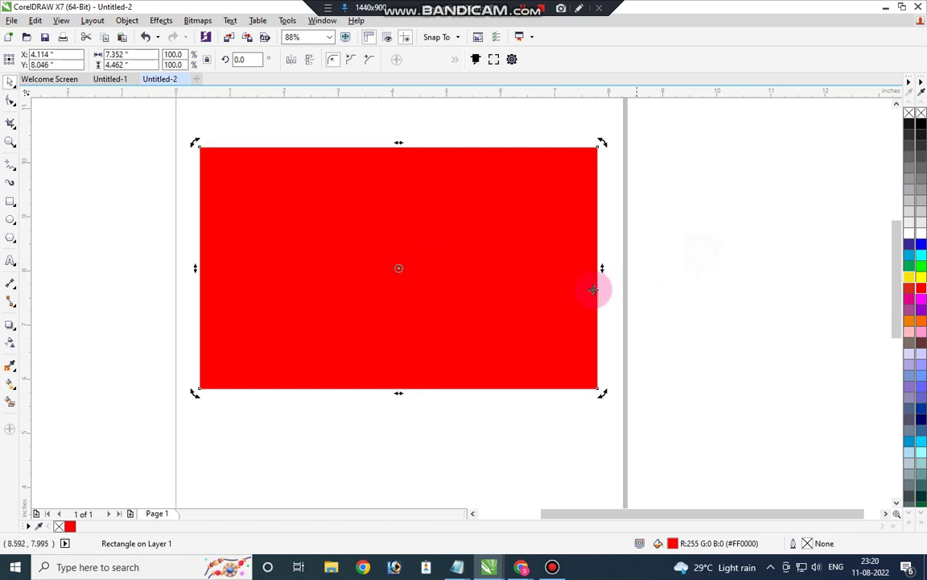
pyautogui.click(93, 197)
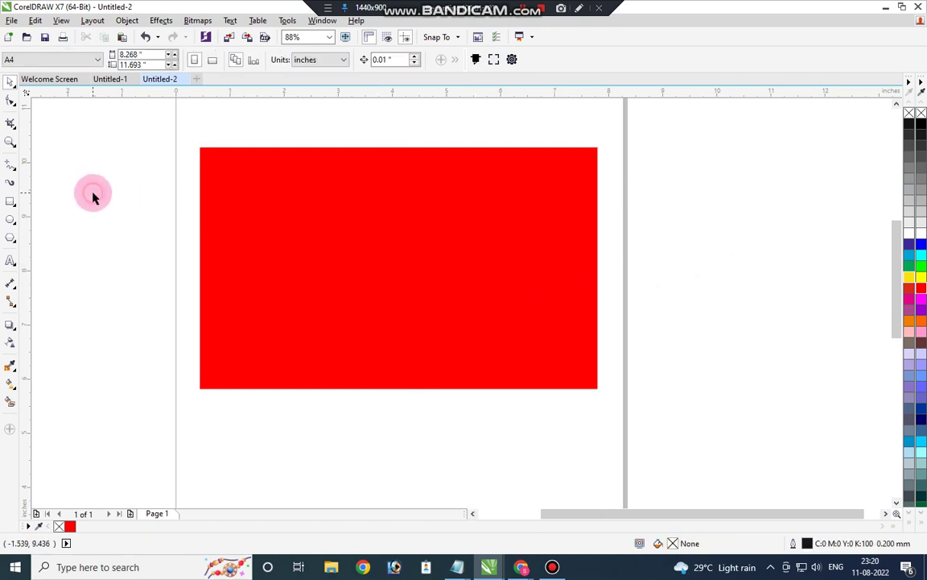
# - Place the artistic text "ZXC" on the red rectangle and enlarge it to about 2.2 by 0.85 inches
pyautogui.press('F8')
pyautogui.click(343, 246)
pyautogui.write('ZXC')
pyautogui.hotkey('ctrl', 'space')
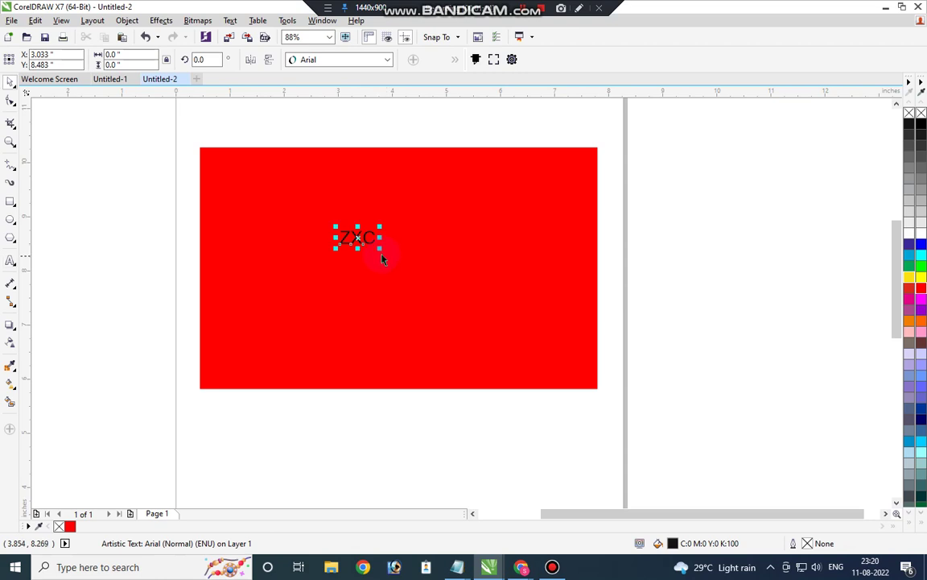
pyautogui.moveTo(380, 248); pyautogui.dragTo(422, 264)
# - Change the font of the "ZXC" text to Rajpurohit Heading
pyautogui.click(322, 62)
pyautogui.moveTo(330, 123)
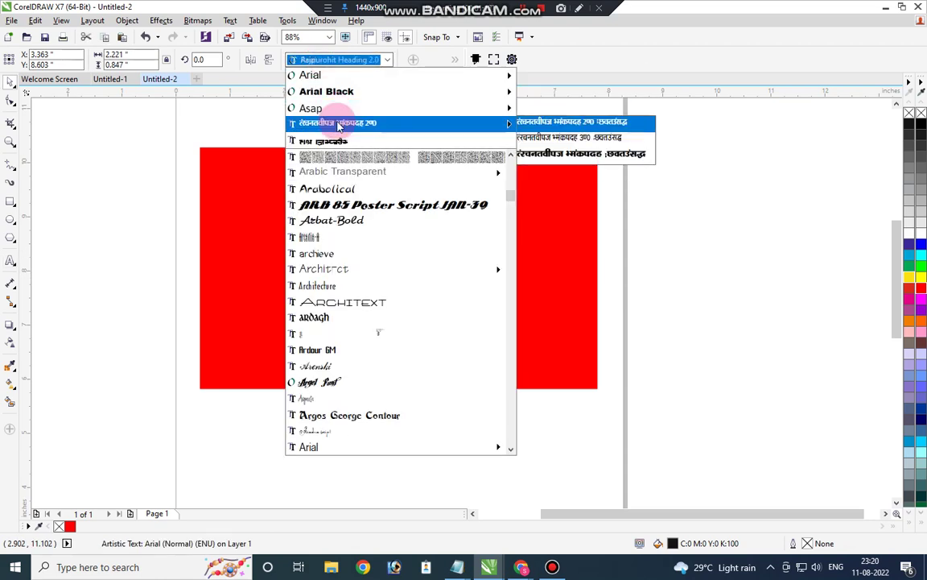
pyautogui.click(524, 151)
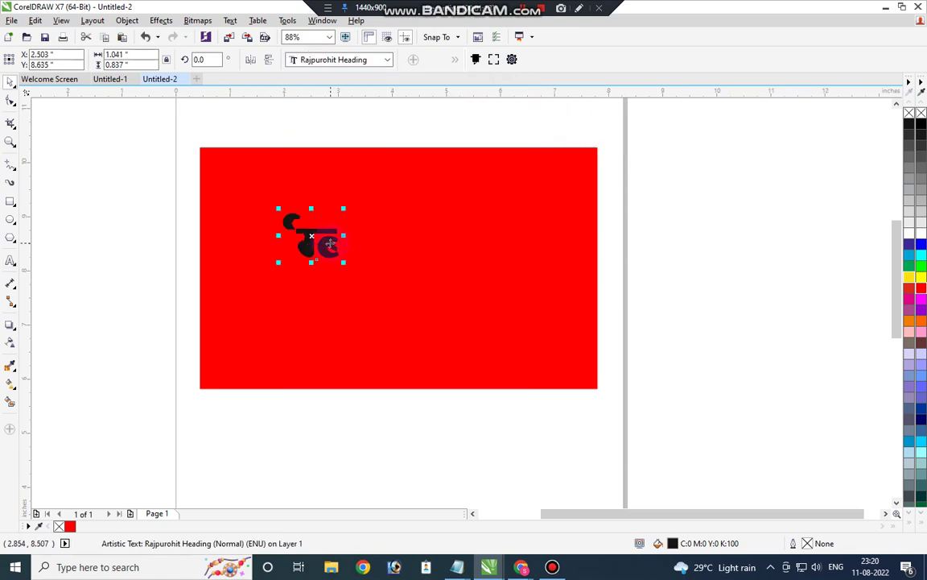
# - Replace the placeholder text on the red rectangle with the Hindi line "ये डिजाई हैं।"
pyautogui.doubleClick(331, 243)
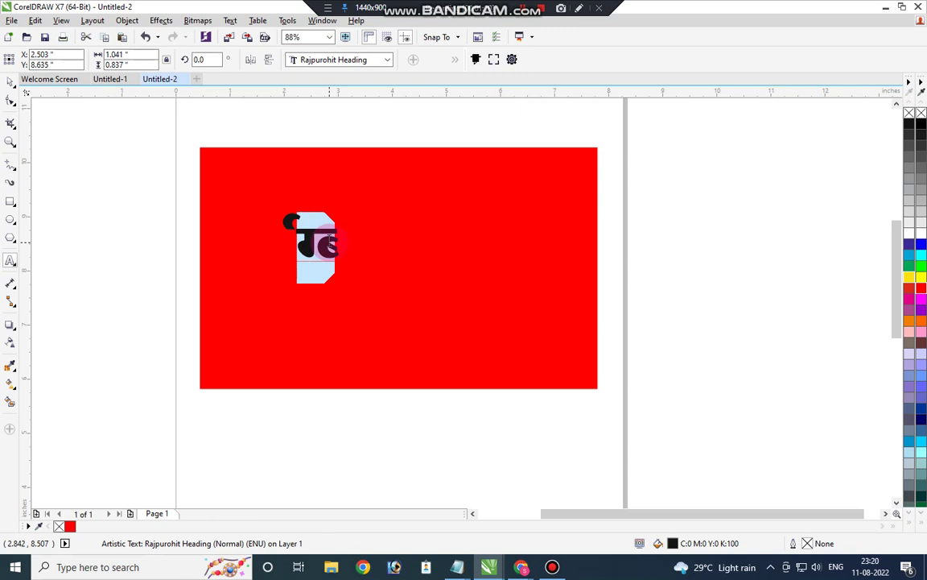
pyautogui.write(';s fM')
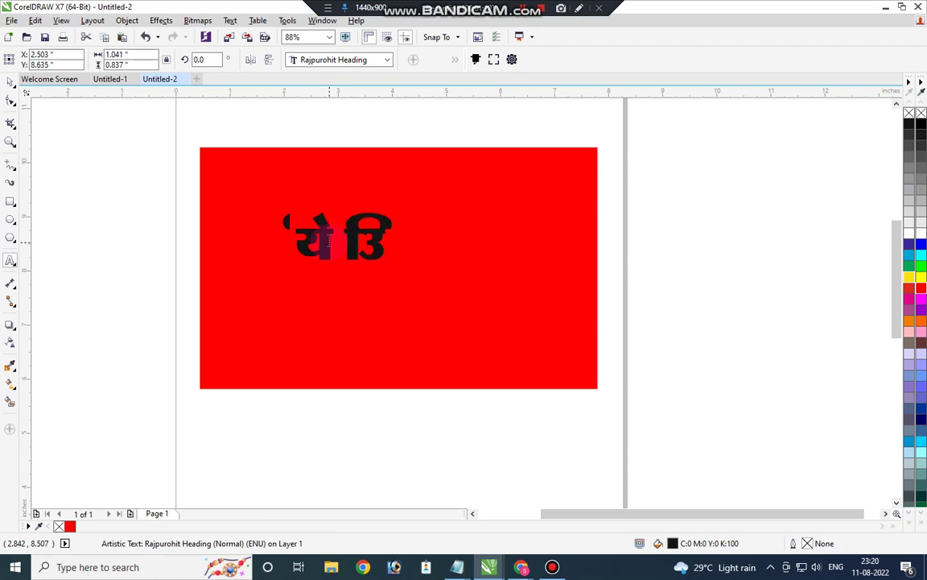
pyautogui.press('BackSpace')
pyautogui.write('MtkbZ ')
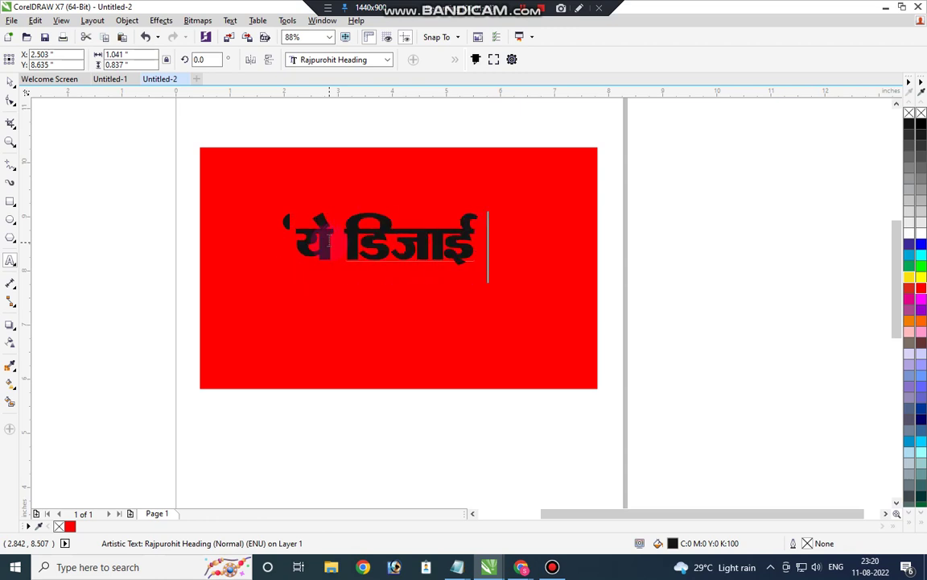
pyautogui.write(' gh')
pyautogui.press('BackSpace')
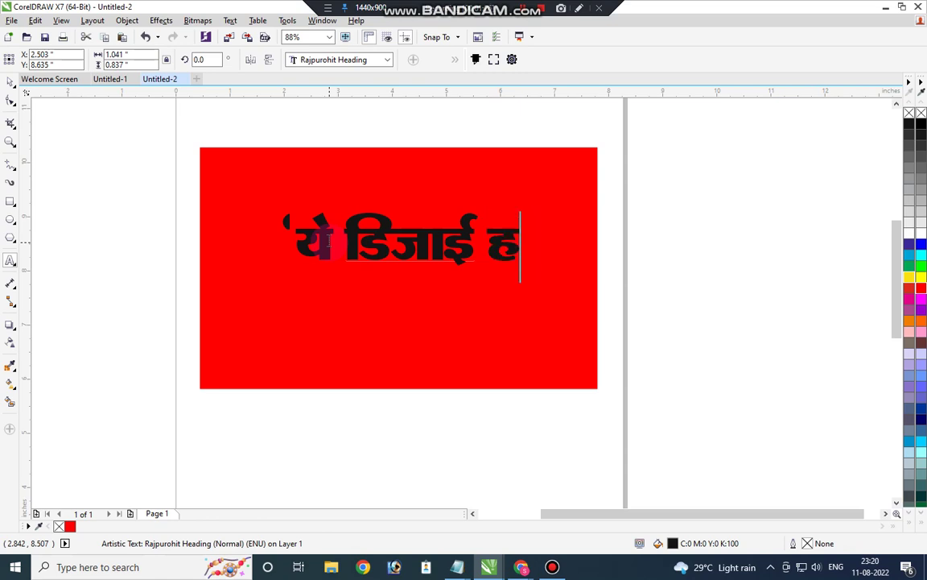
pyautogui.write('SaA')
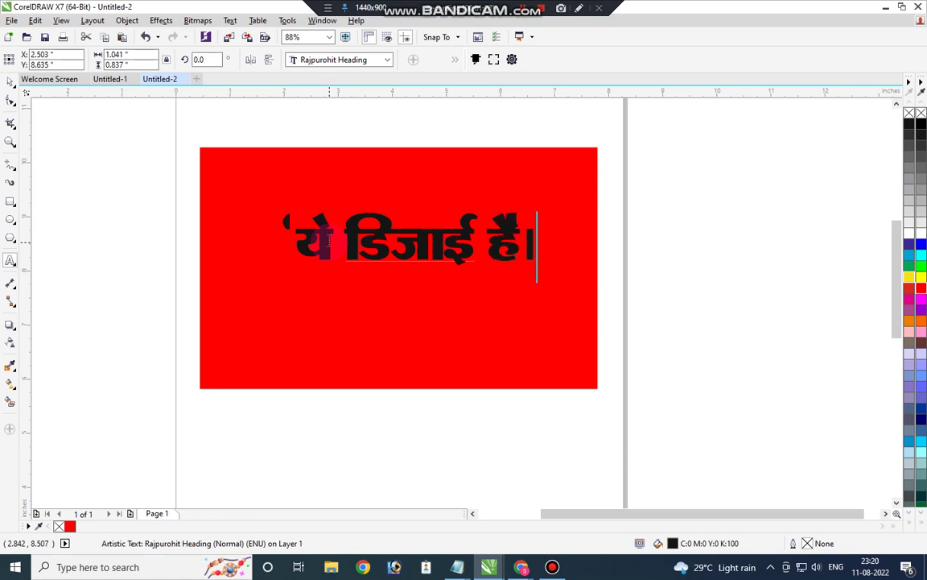
# - Add a second line to the Hindi text reading "माना इस टाईप की कोई भी"
pyautogui.press('Return')
pyautogui.write('ekuk ')
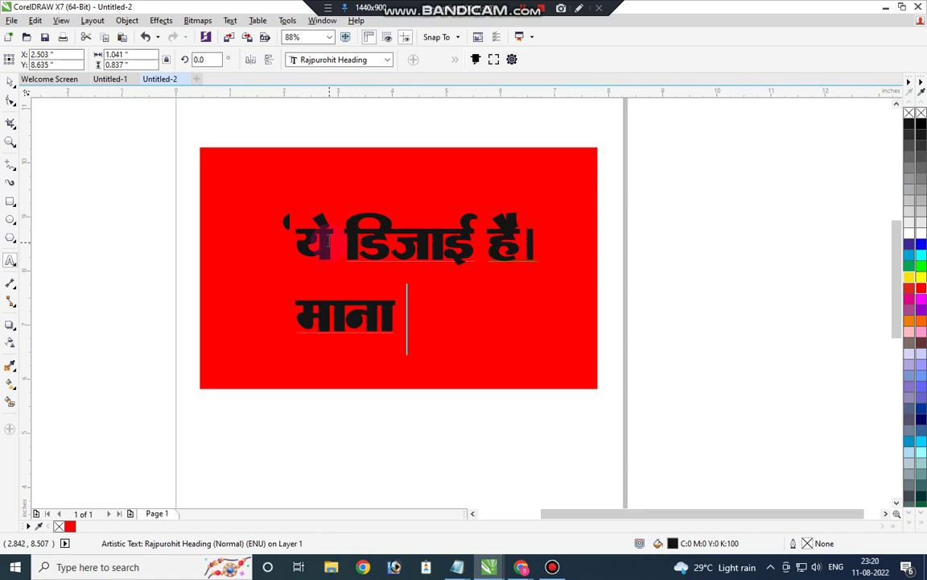
pyautogui.write('b')
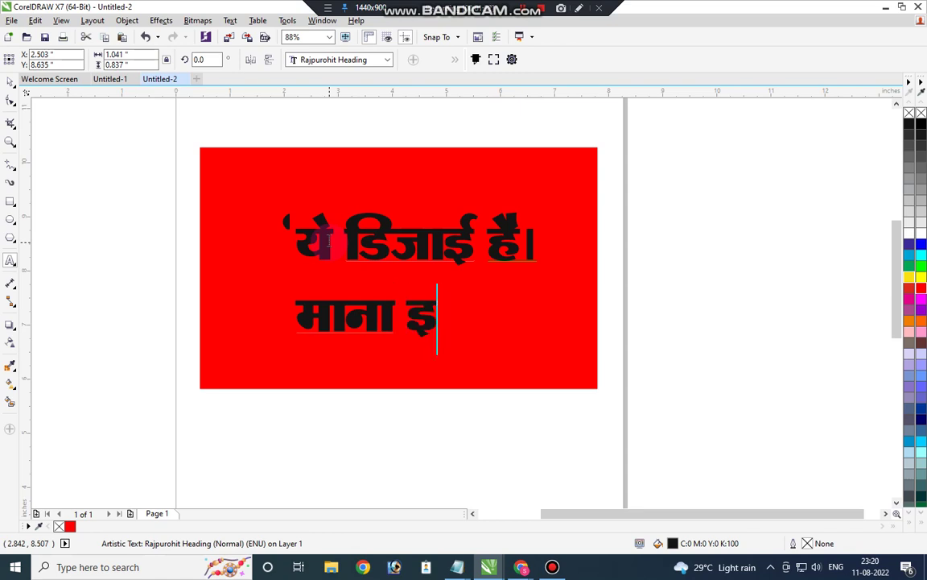
pyautogui.write('j')
pyautogui.press('BackSpace')
pyautogui.write('l ')
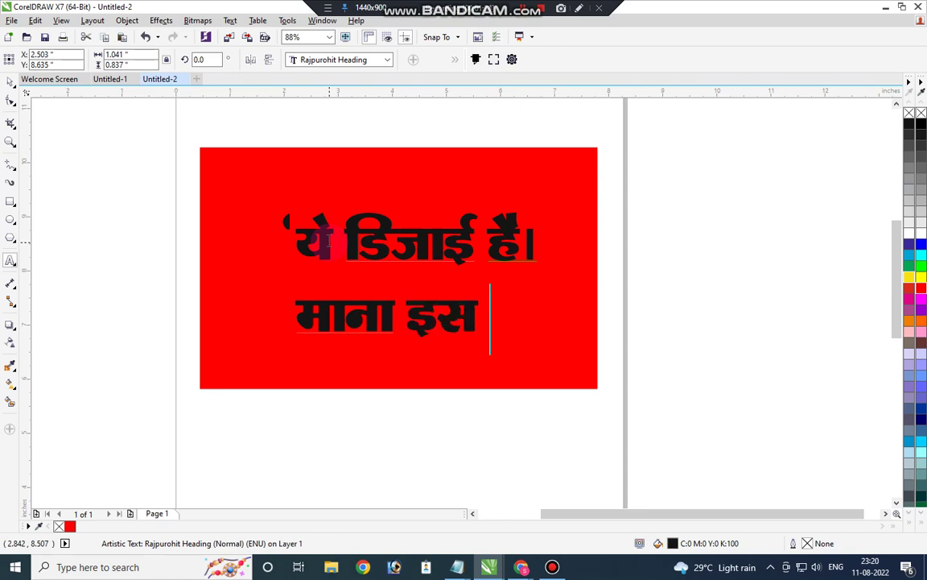
pyautogui.write('VKbZ')
pyautogui.press('BackSpace')
pyautogui.press('BackSpace')
pyautogui.press('BackSpace')
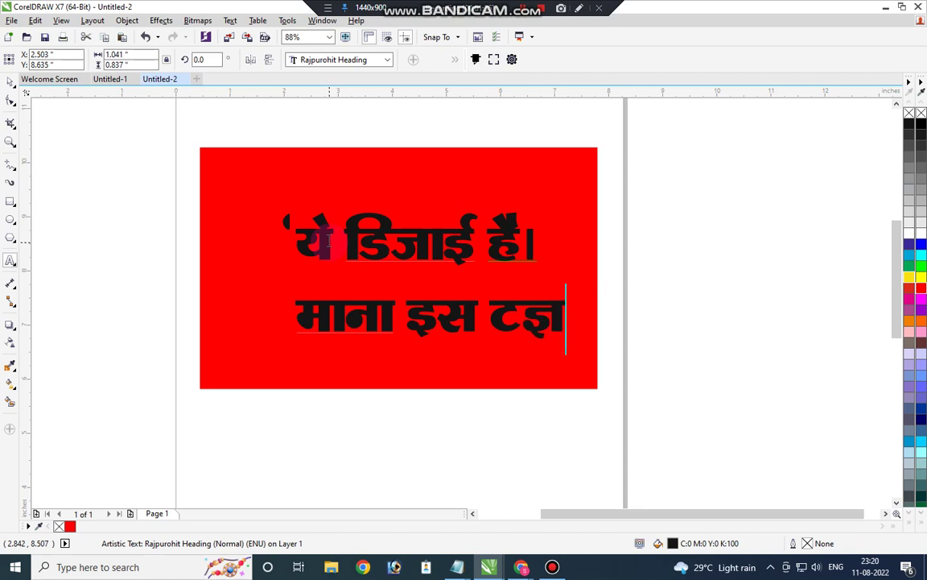
pyautogui.write('K')
pyautogui.press('BackSpace')
pyautogui.write('kbZ')
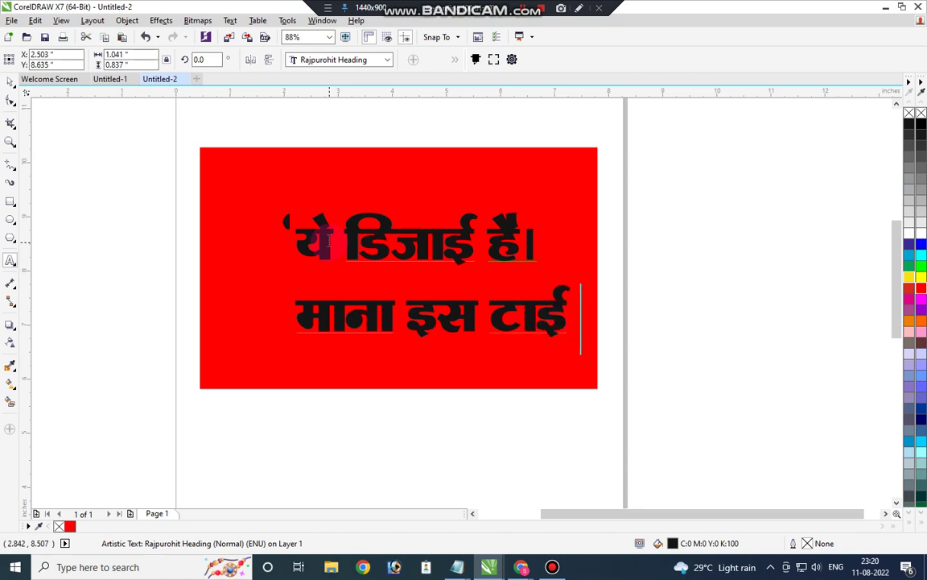
pyautogui.write('i d')
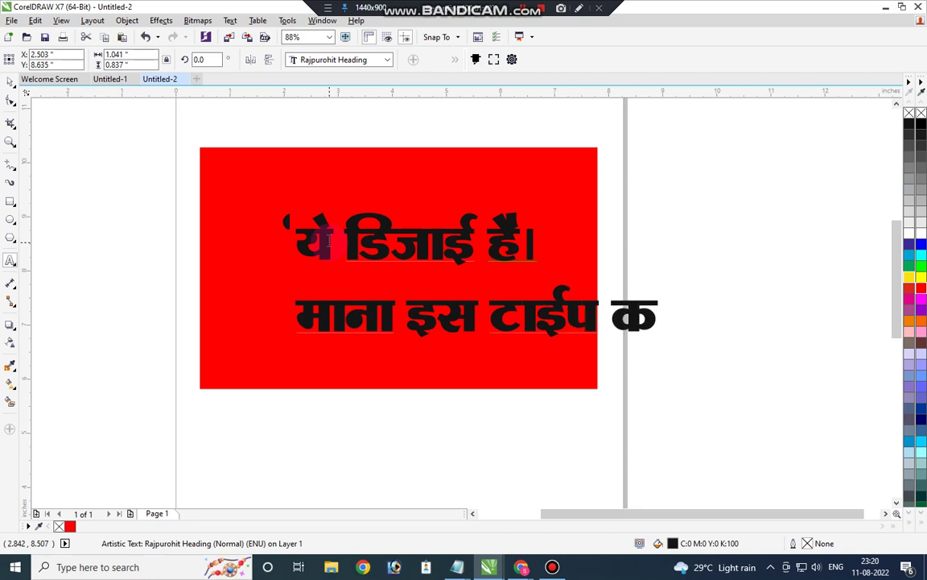
pyautogui.write('h dksbZ ')
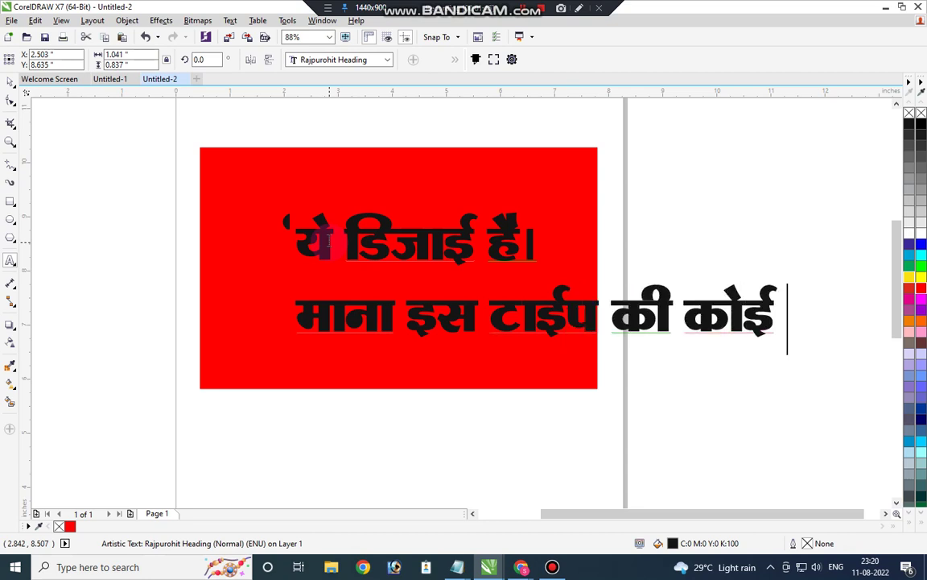
pyautogui.write('Hkh')
# - Add a third line to the Hindi text reading "डिजाईन है इसको आप पीडीएफ"
pyautogui.press('Return')
pyautogui.write('fMtkb')
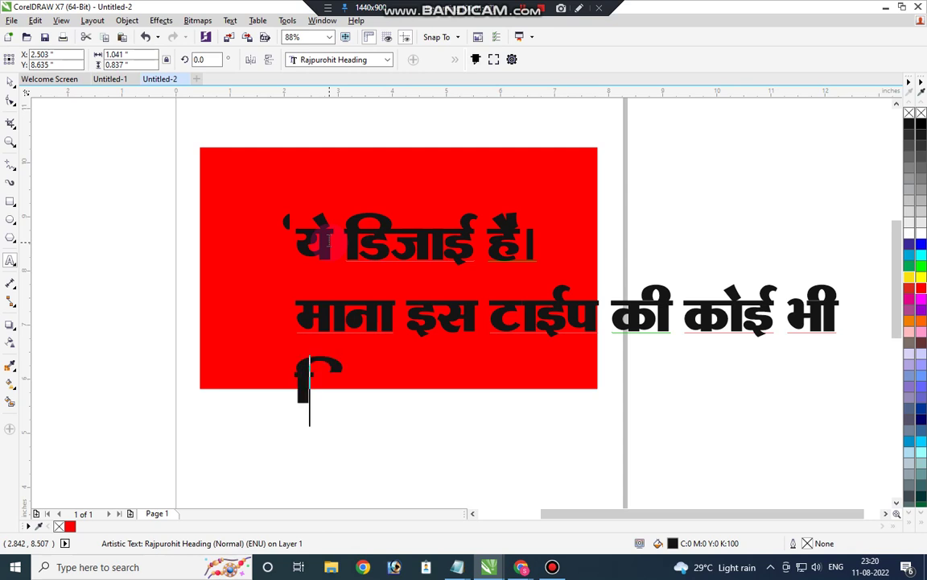
pyautogui.write('Z')
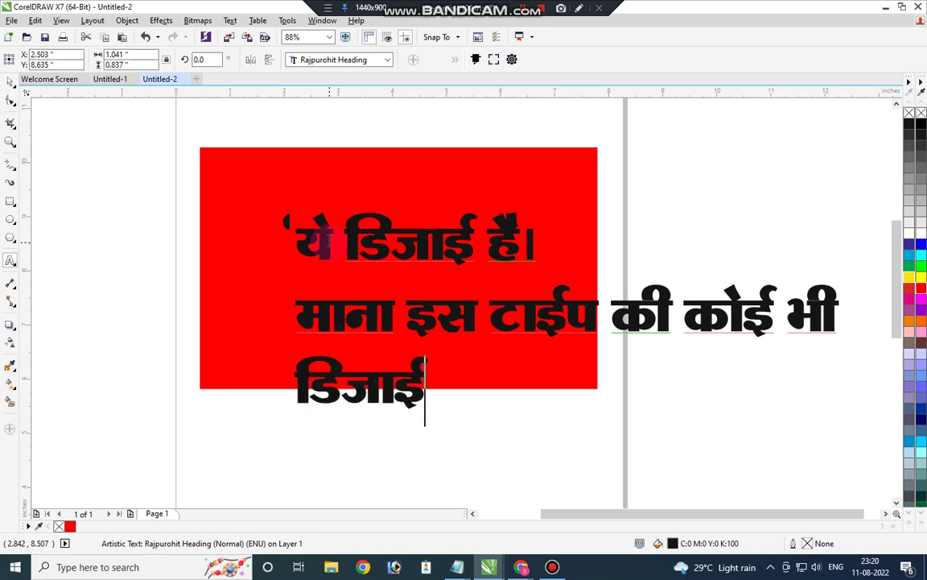
pyautogui.press('BackSpace')
pyautogui.write('u gS ')
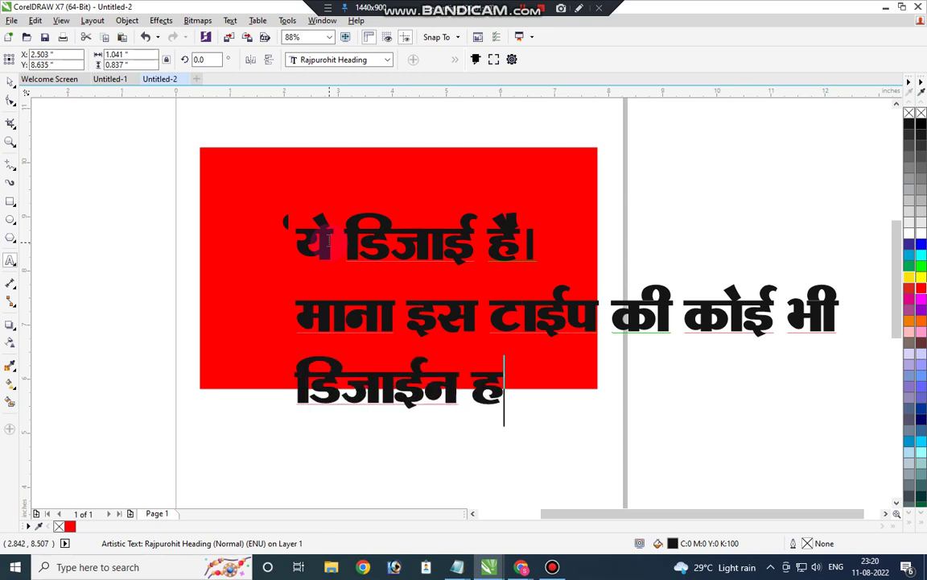
pyautogui.write('bldks vk')
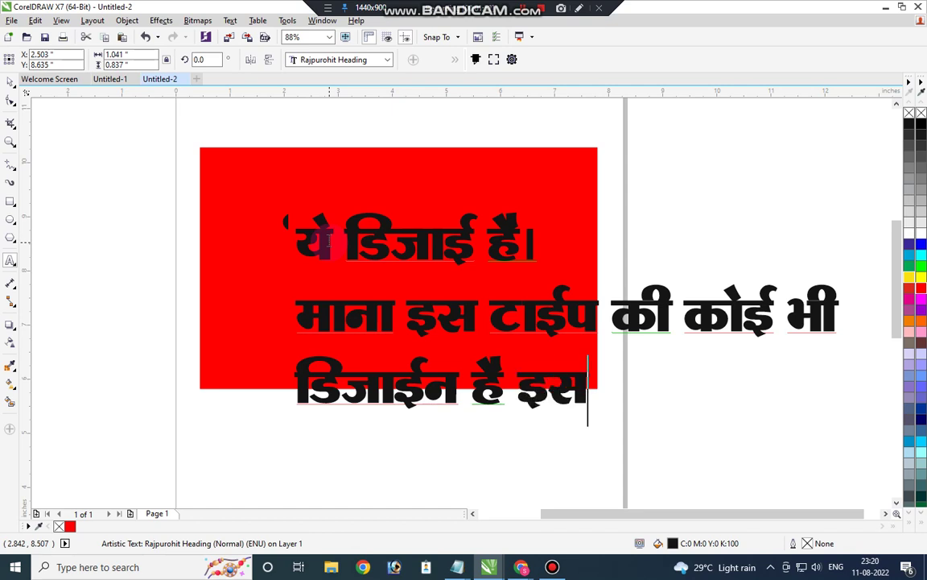
pyautogui.write('i ')
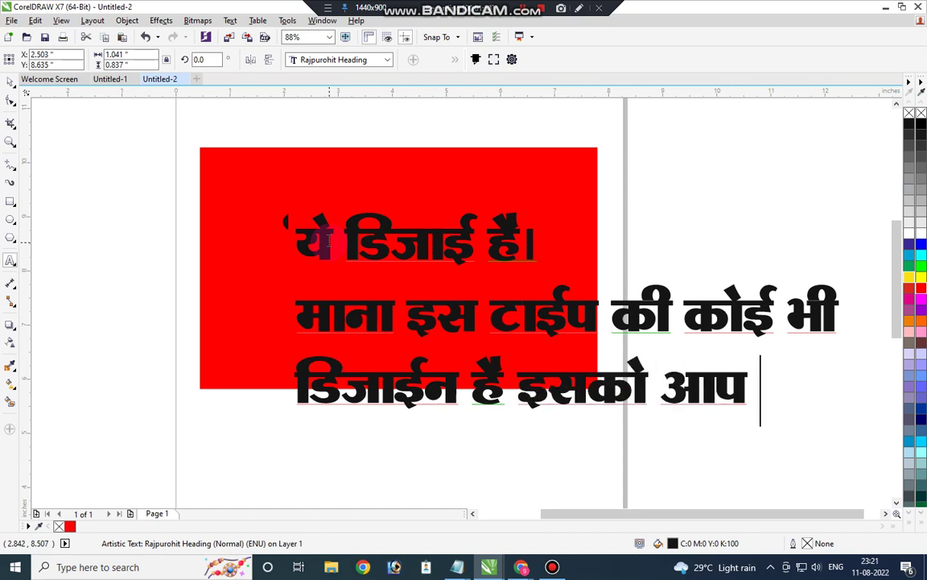
pyautogui.write('ihMh')
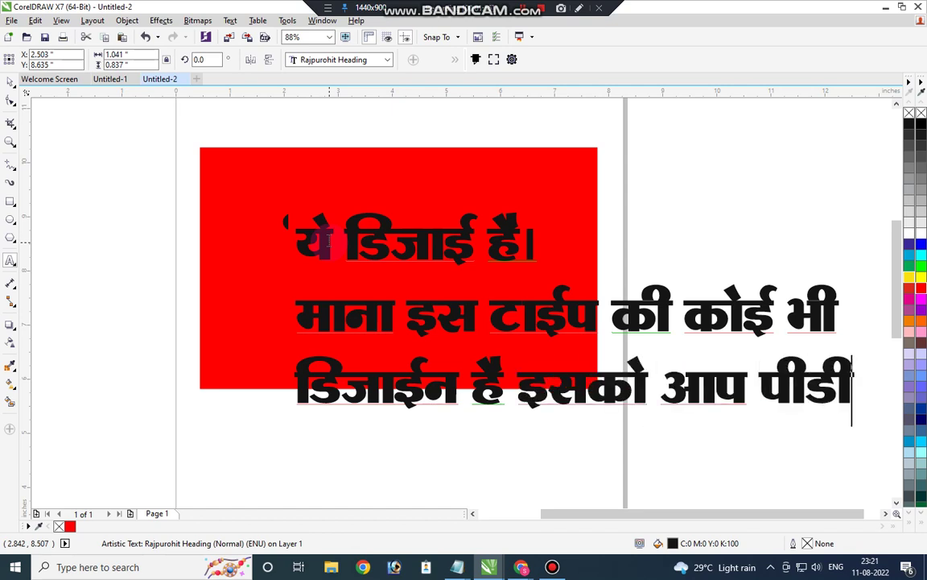
pyautogui.write(',')
pyautogui.press('BackSpace')
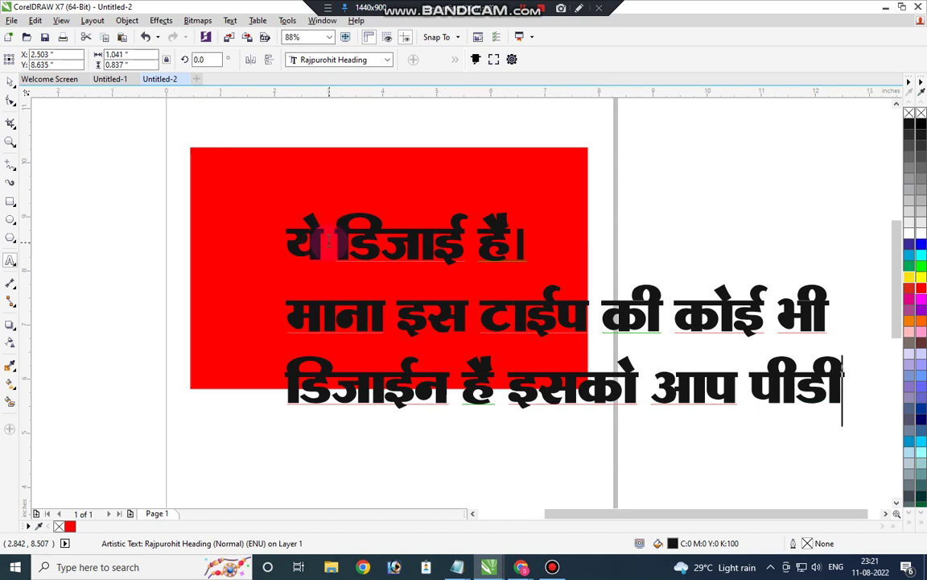
pyautogui.write(',q')
pyautogui.press('BackSpace')
pyautogui.press('BackSpace')
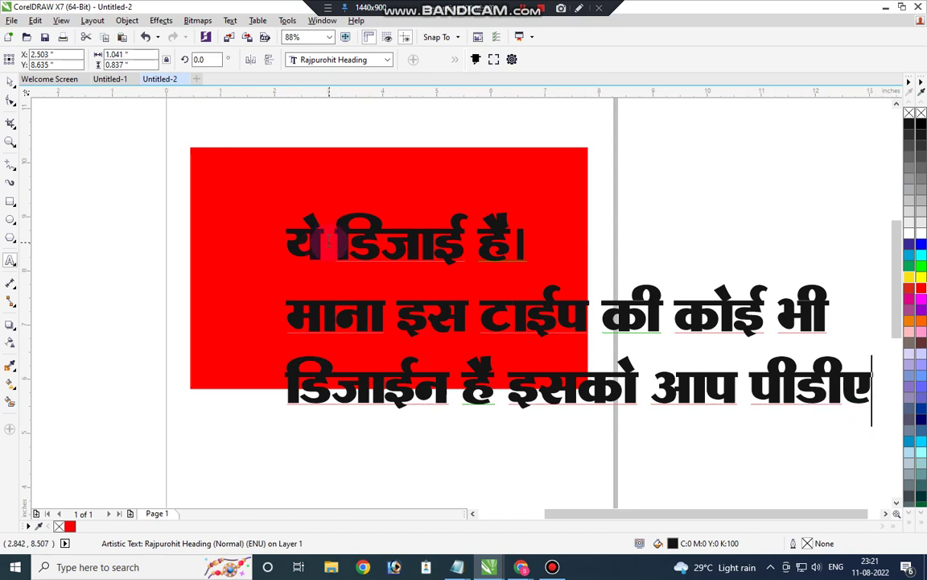
pyautogui.write('Q')
# - Add a fourth line to the Hindi text reading "फॉर्मेट में बनाना चाहते है।"
pyautogui.press('Return')
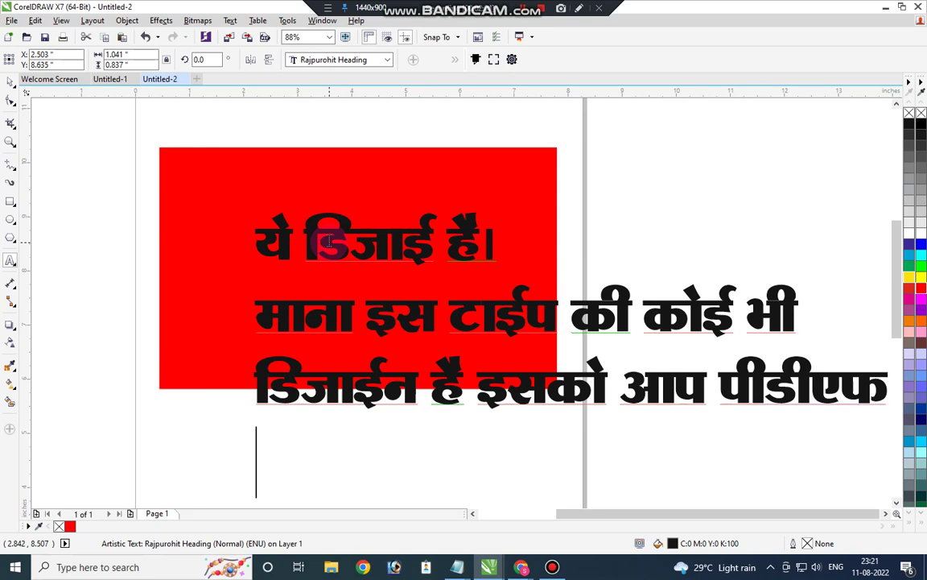
pyautogui.write('Qk')
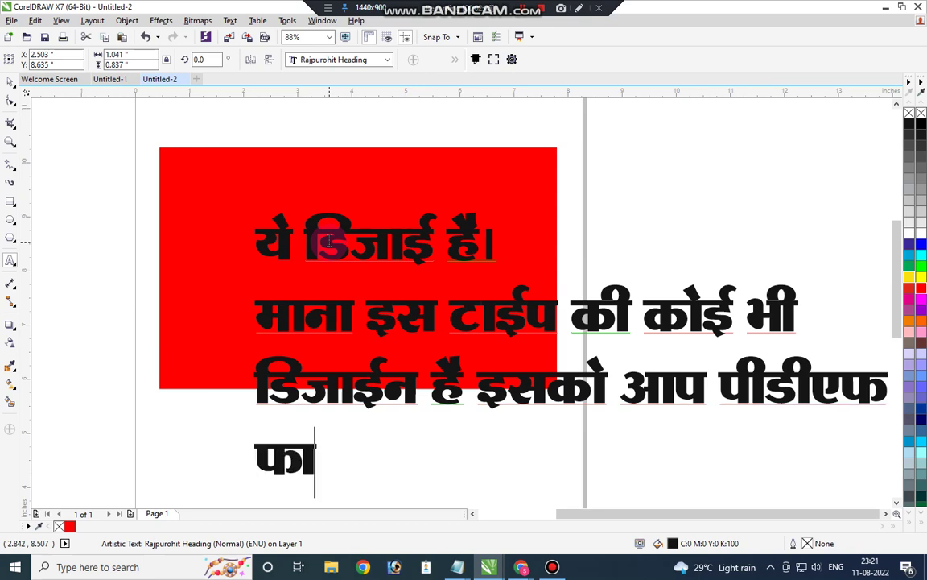
pyautogui.write('WeZ')
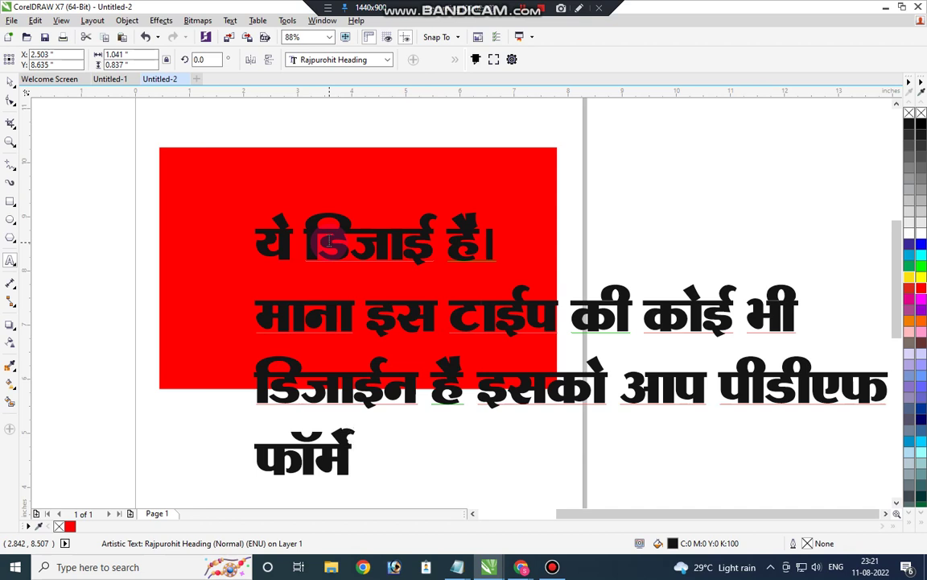
pyautogui.write('V esa c')
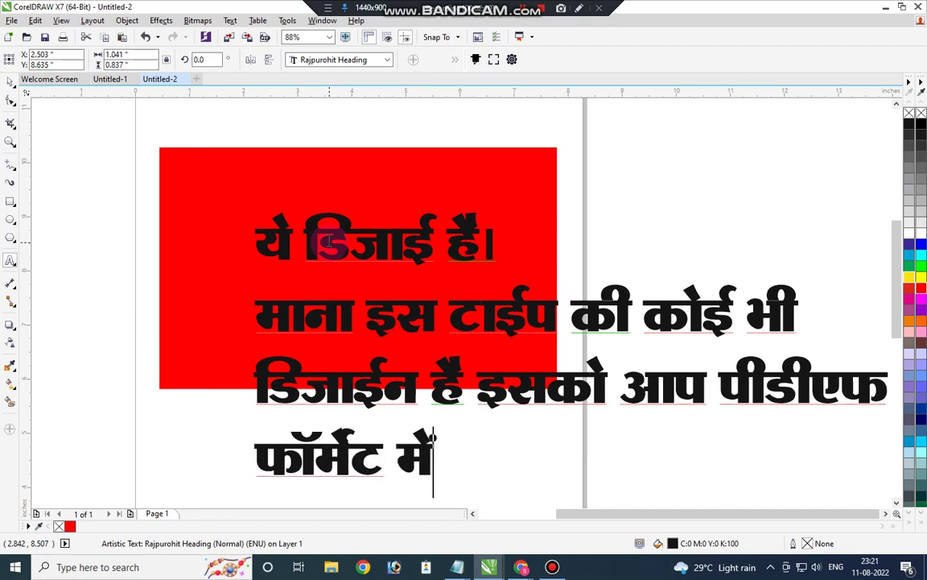
pyautogui.write('ukuk pk')
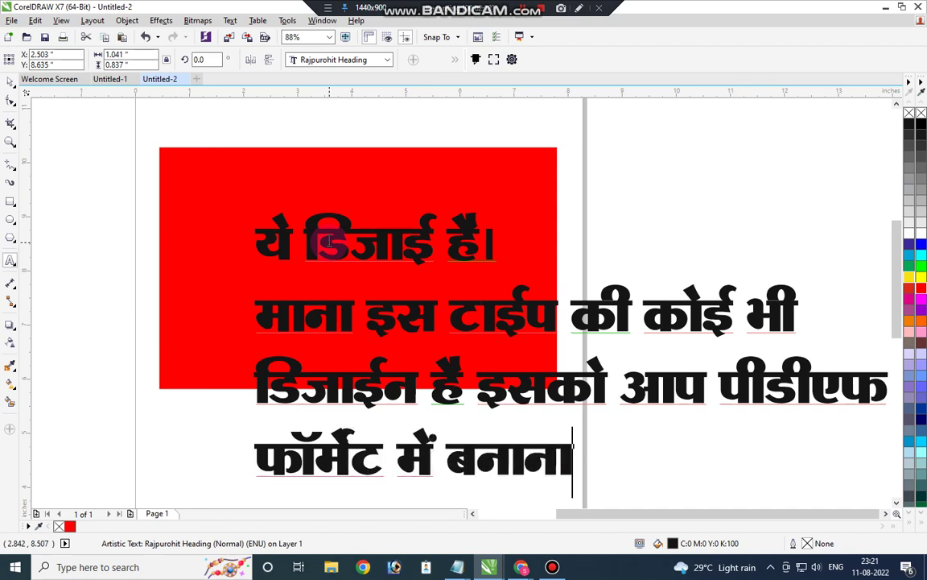
pyautogui.write('gsrs')
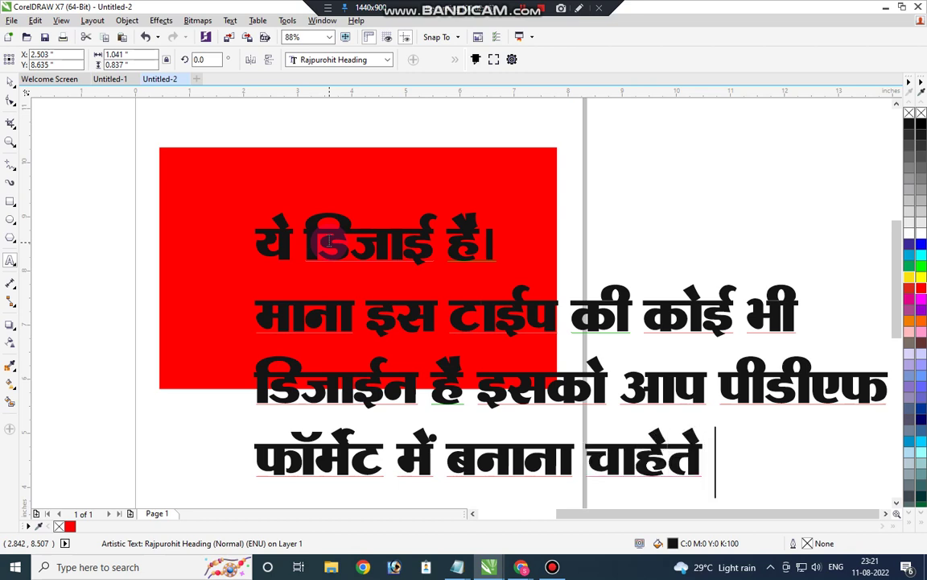
pyautogui.press('BackSpace')
pyautogui.press('BackSpace')
pyautogui.press('BackSpace')
pyautogui.write('rs gSa')
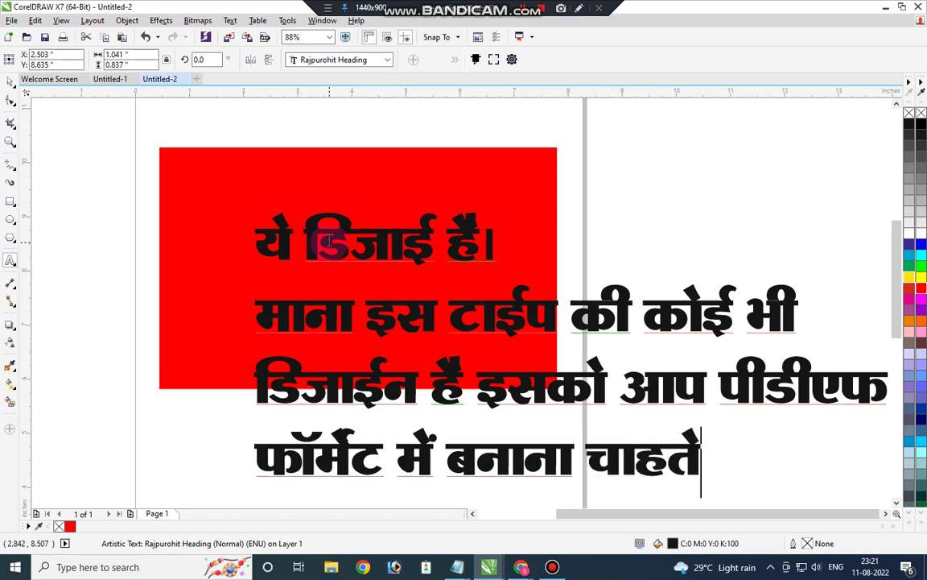
pyautogui.write('A')
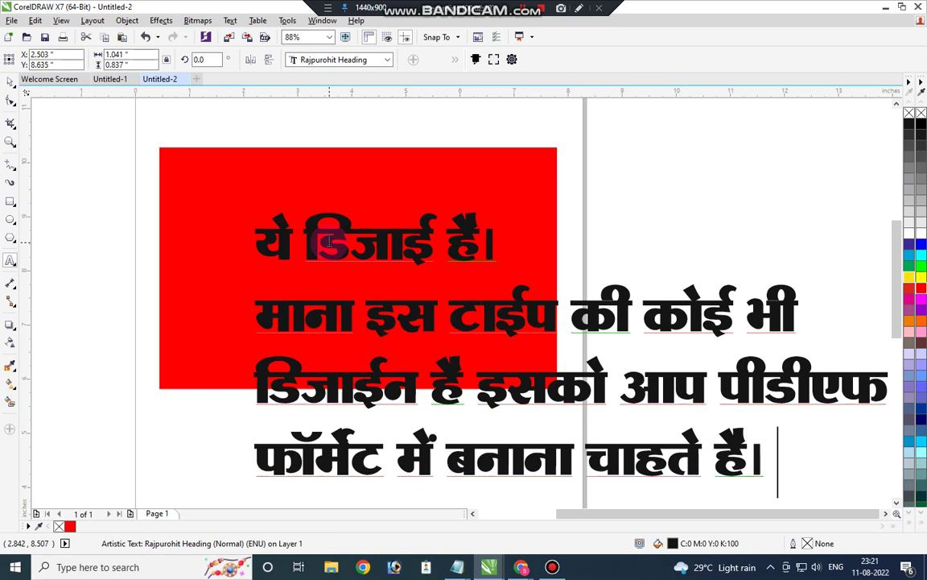
# - Scale the four-line text down to about 5.02 by 2.09 inches and place it in the upper-left area of the red rectangle
pyautogui.hotkey('ctrl', 'space')
pyautogui.scroll(-4, 518, 189)
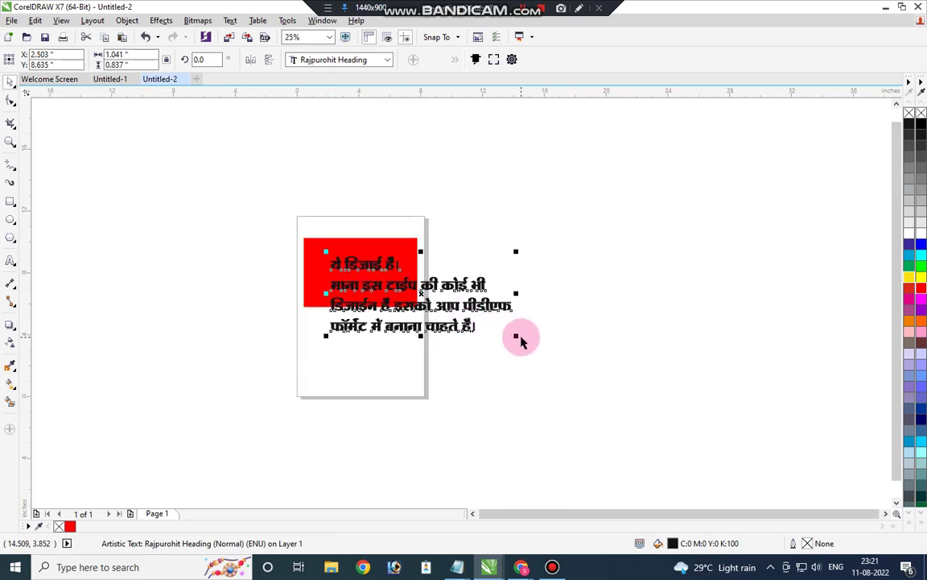
pyautogui.click(521, 339)
pyautogui.click(485, 311)
pyautogui.moveTo(516, 336); pyautogui.dragTo(413, 306)
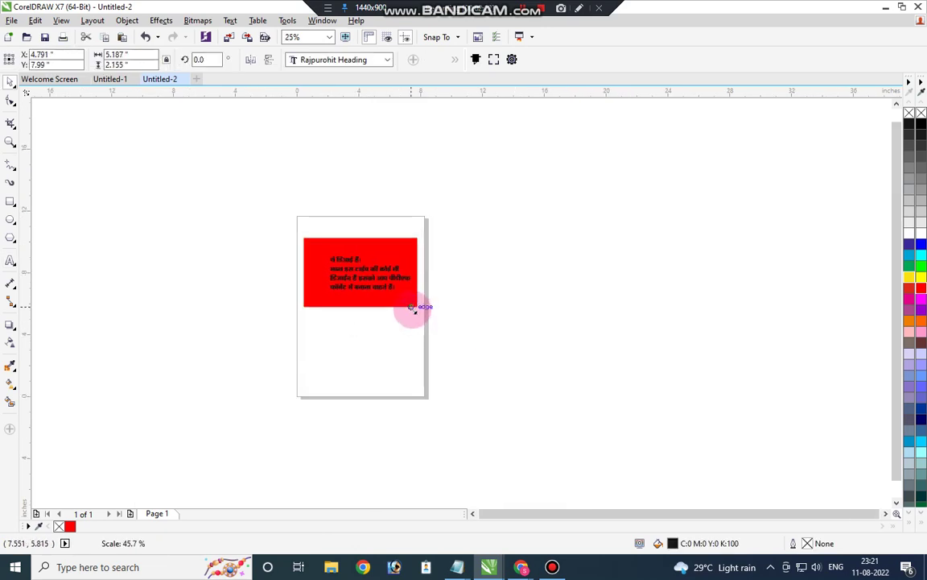
pyautogui.press('F2')
pyautogui.moveTo(298, 229); pyautogui.dragTo(470, 327)
pyautogui.moveTo(385, 246); pyautogui.dragTo(285, 186)
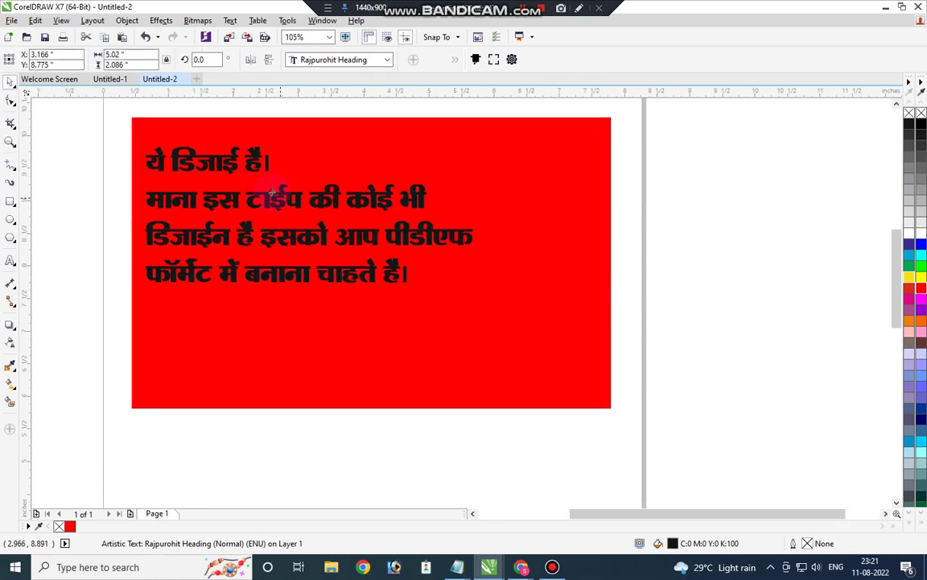
# - Fill the four-line text with yellow (#FFFF00) and change its font to Rajpurohit Heading 2.0
pyautogui.click(921, 277)
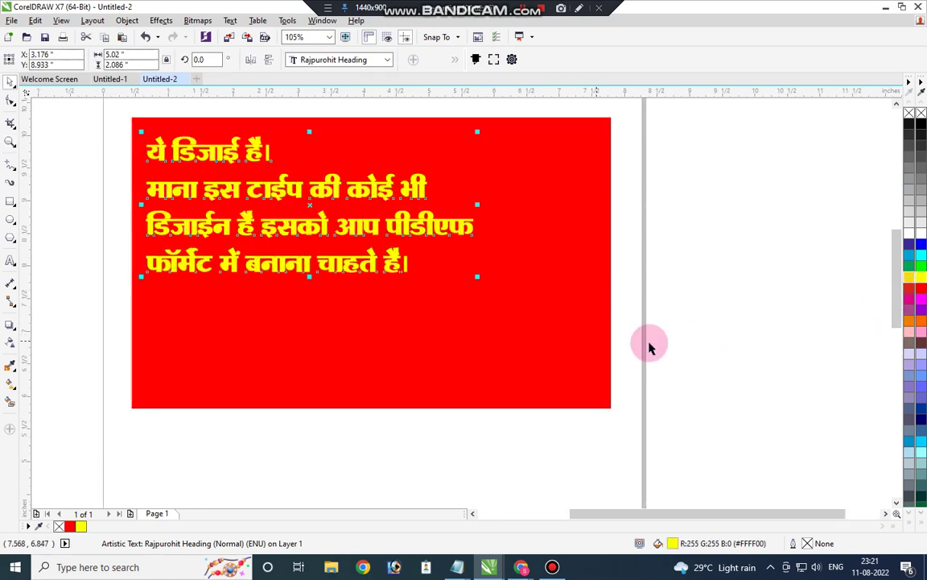
pyautogui.click(686, 344)
pyautogui.click(346, 233)
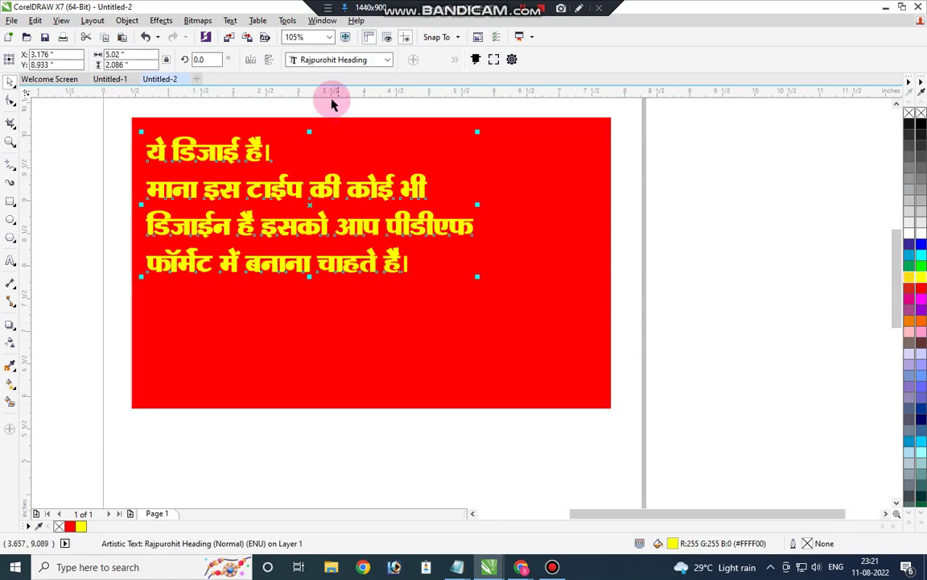
pyautogui.click(352, 60)
pyautogui.click(332, 141)
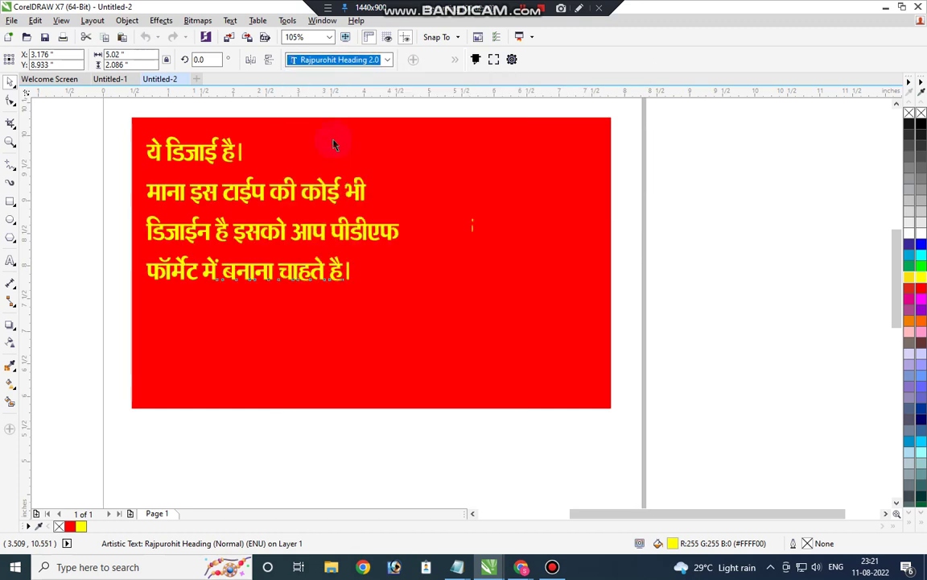
# - Correct the first line of the yellow text to read "ये डिजाईन है।"
pyautogui.doubleClick(343, 272)
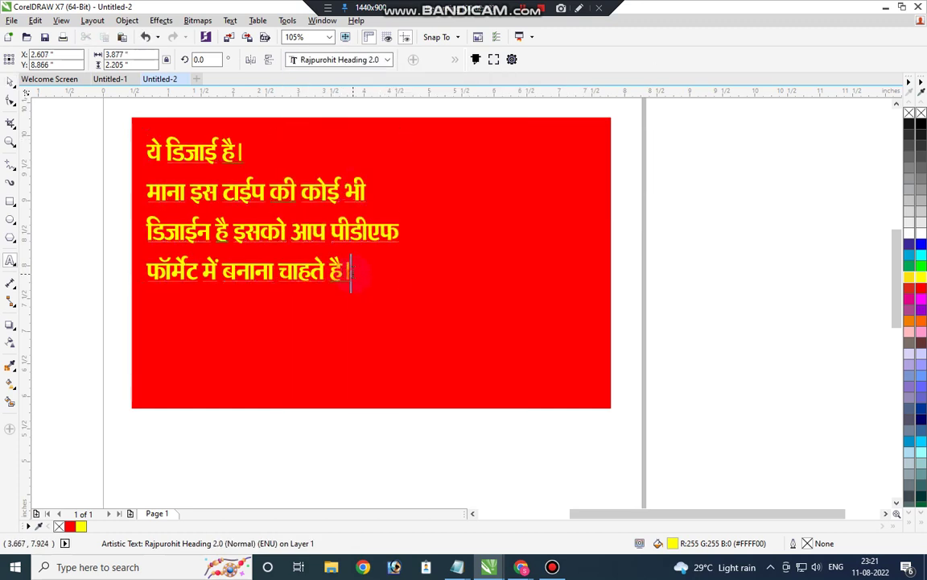
pyautogui.press('Return')
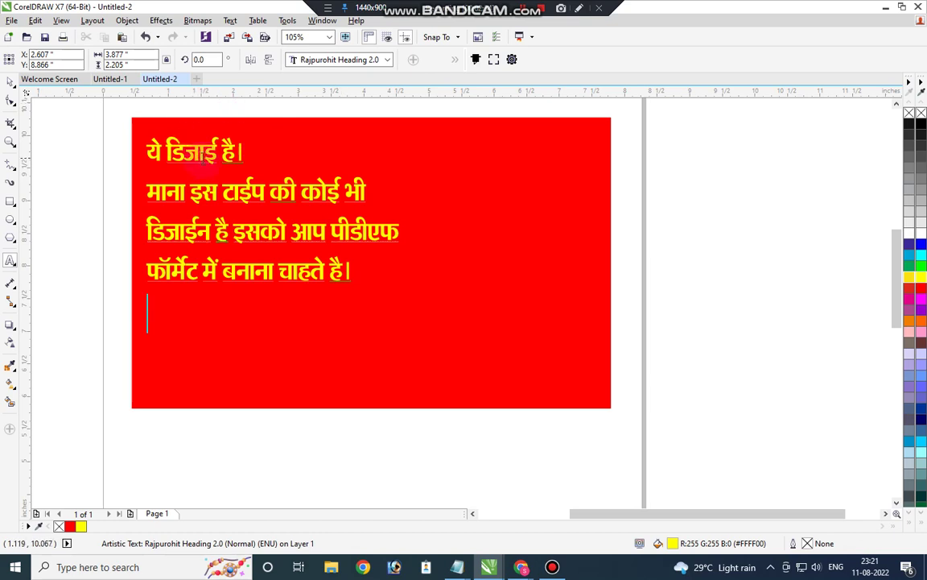
pyautogui.click(219, 154)
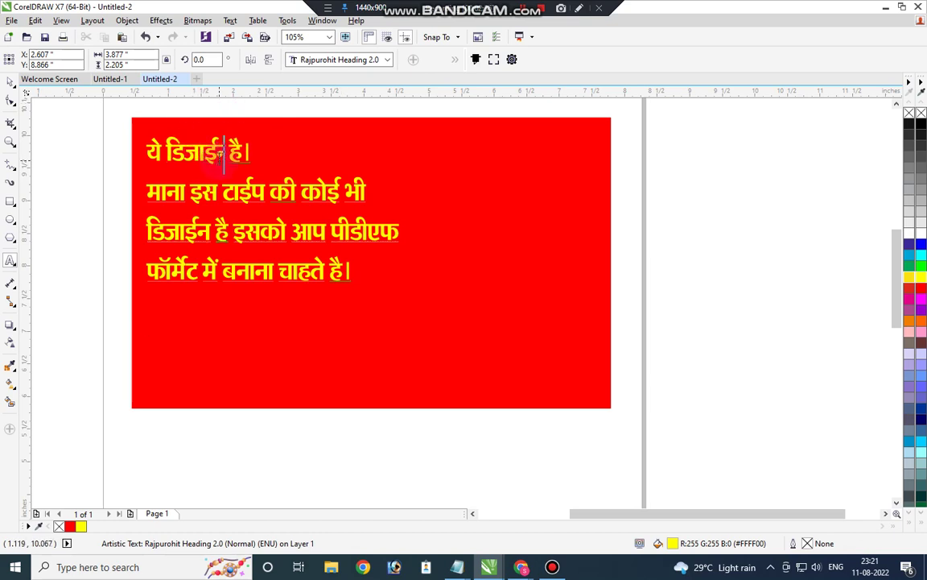
pyautogui.write('न')
pyautogui.press('Return')
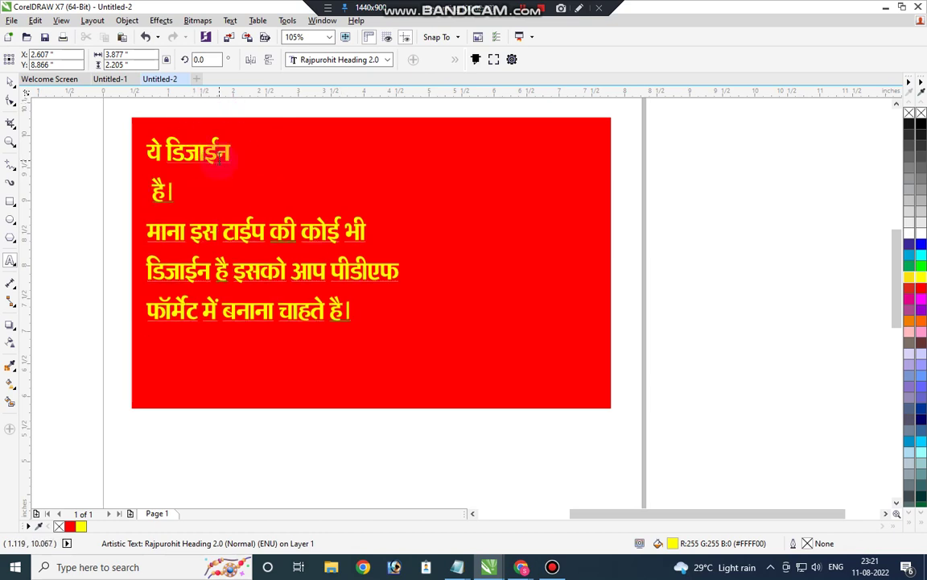
pyautogui.press('BackSpace')
pyautogui.click(414, 269)
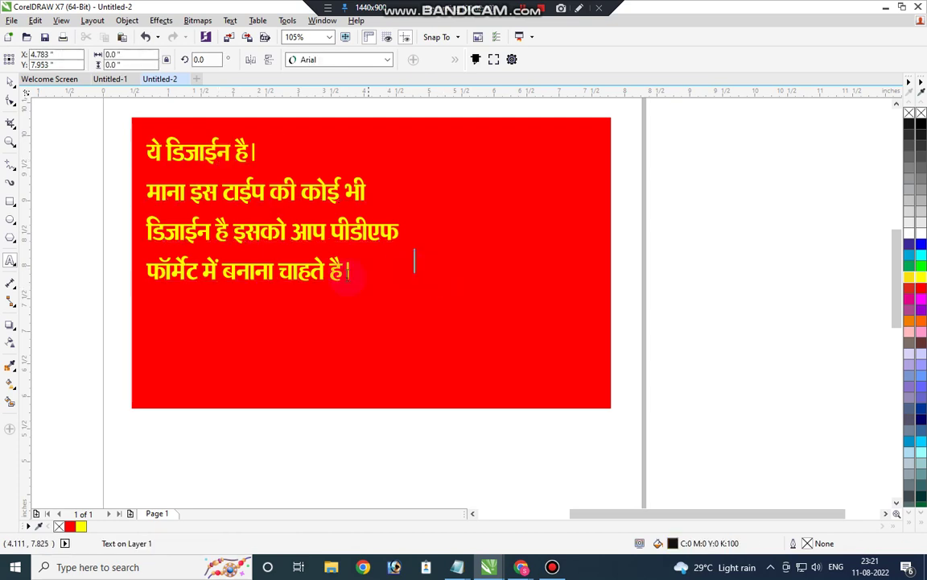
pyautogui.moveTo(347, 274); pyautogui.dragTo(356, 279)
pyautogui.hotkey('ctrl', 'space')
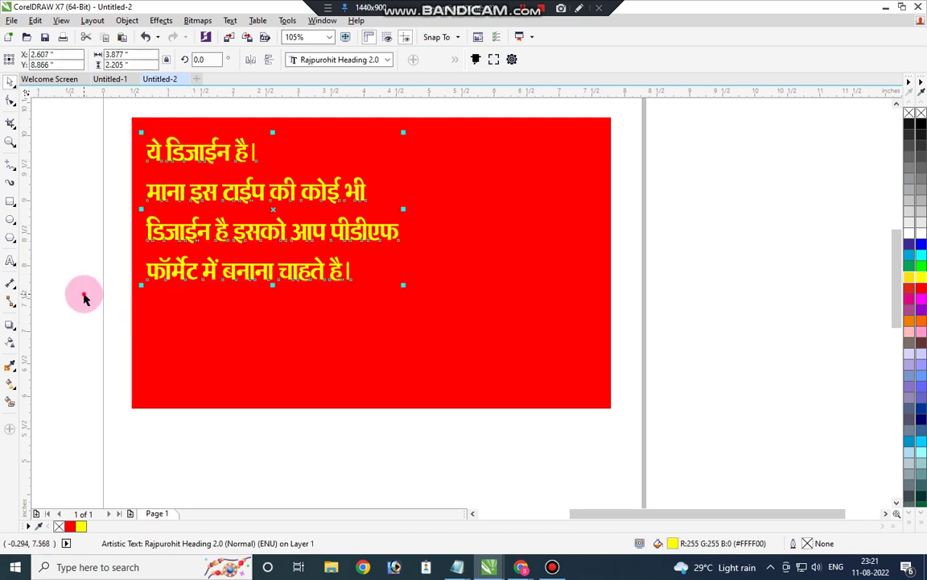
# - Place a new Arial text object with the placeholder letter "z" beneath the four-line Hindi text
pyautogui.click(83, 297)
pyautogui.press('F8')
pyautogui.click(205, 331)
pyautogui.write('z')
pyautogui.press('super')
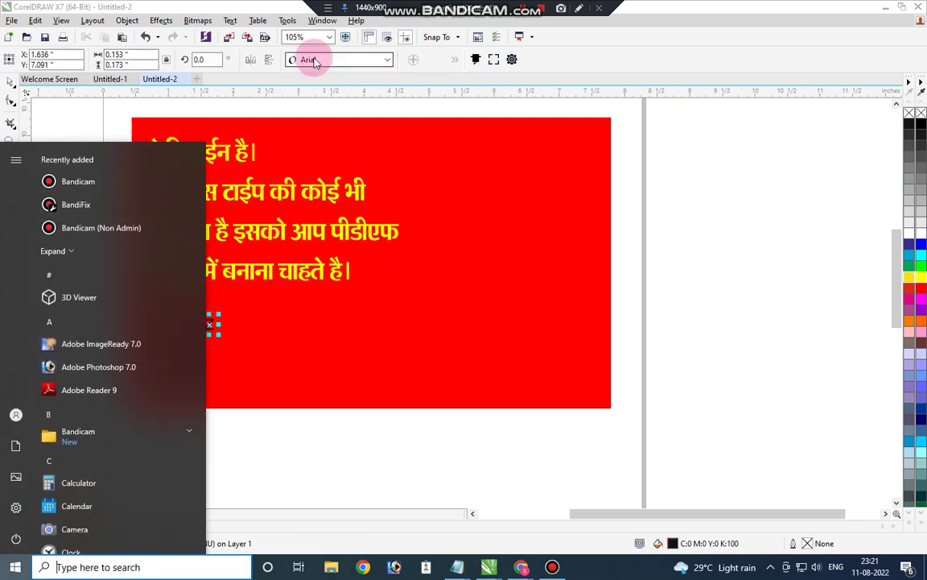
pyautogui.click(317, 60)
pyautogui.moveTo(510, 80)
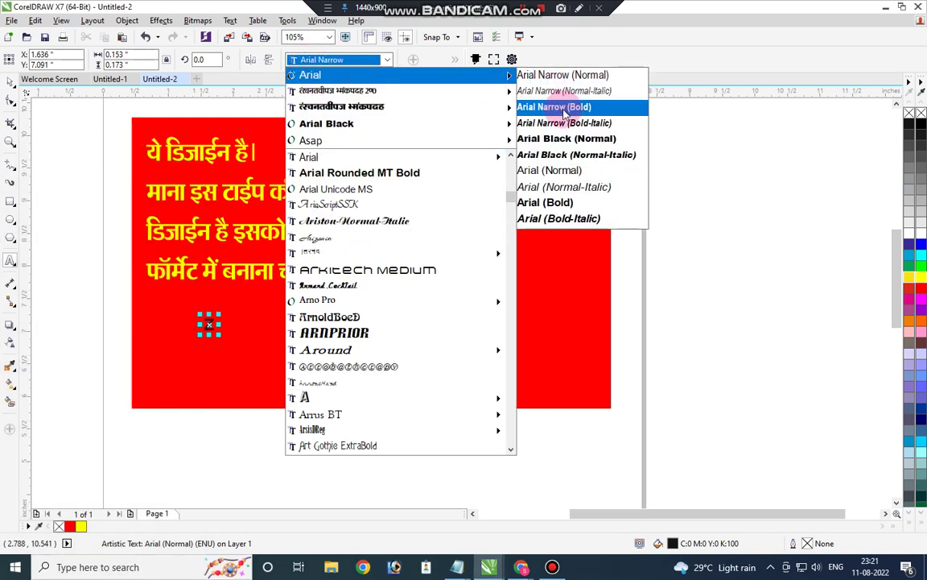
pyautogui.click(567, 139)
pyautogui.press('Escape')
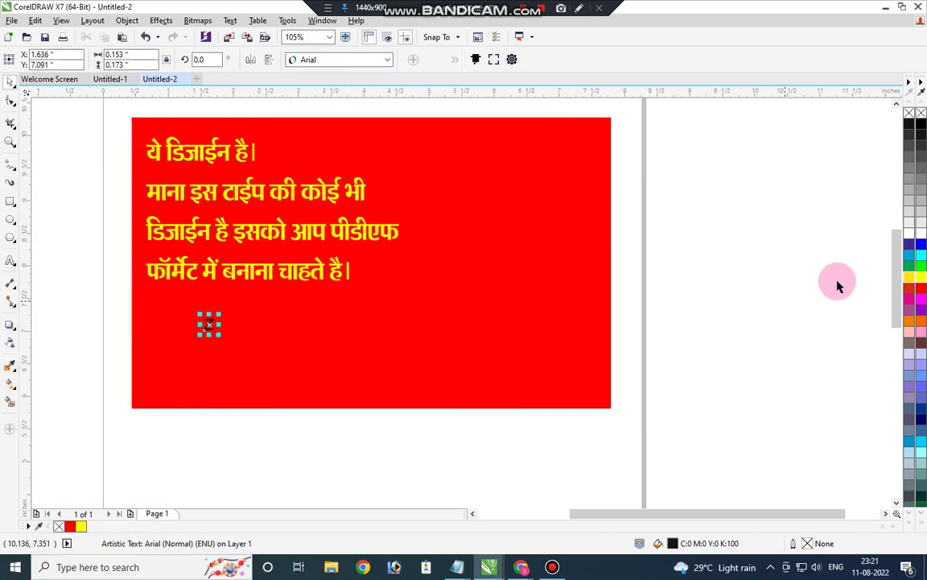
# - Turn the placeholder letter into a larger white (#FFFFFF) text reading "sbse pele esko group krna hoga"
pyautogui.moveTo(220, 336); pyautogui.dragTo(182, 324)
pyautogui.doubleClick(182, 322)
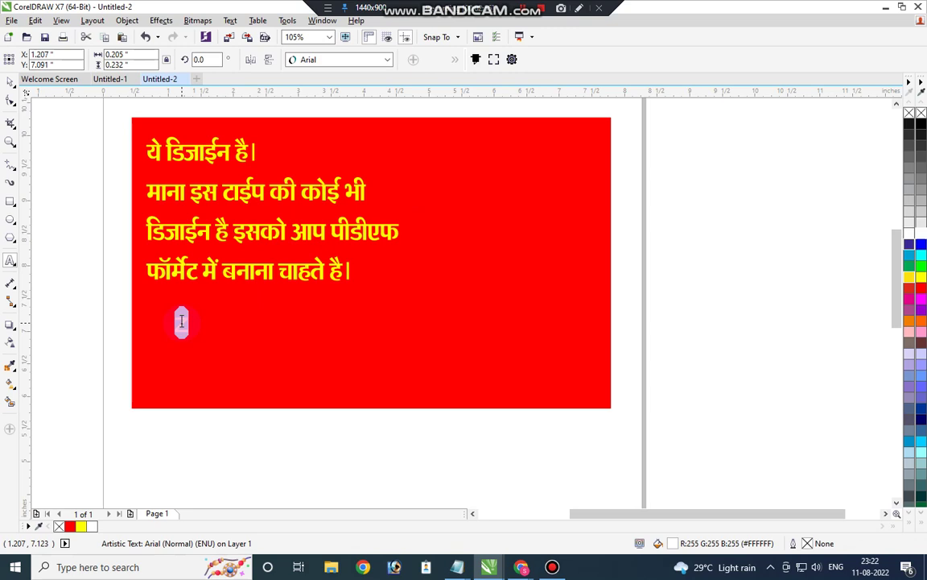
pyautogui.write('sbse')
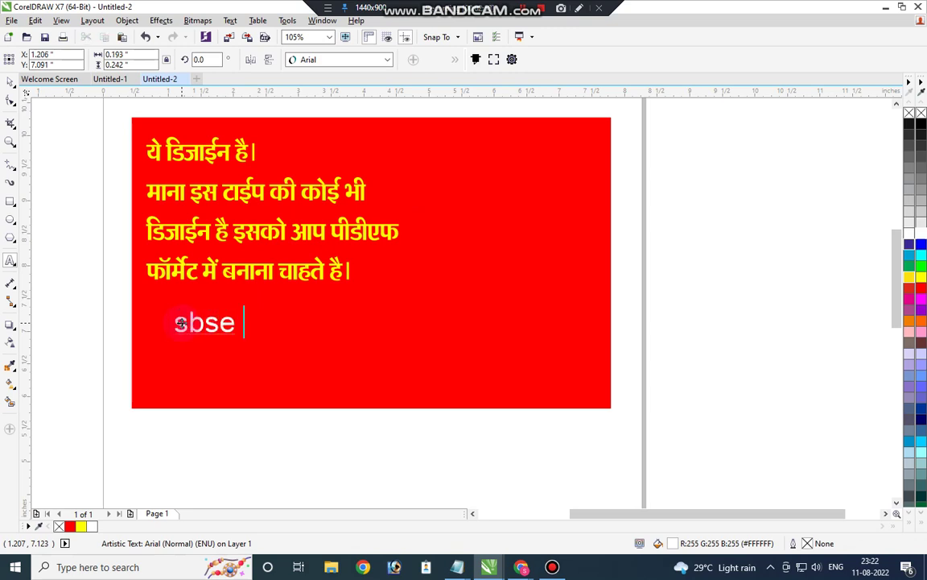
pyautogui.write(' pere ')
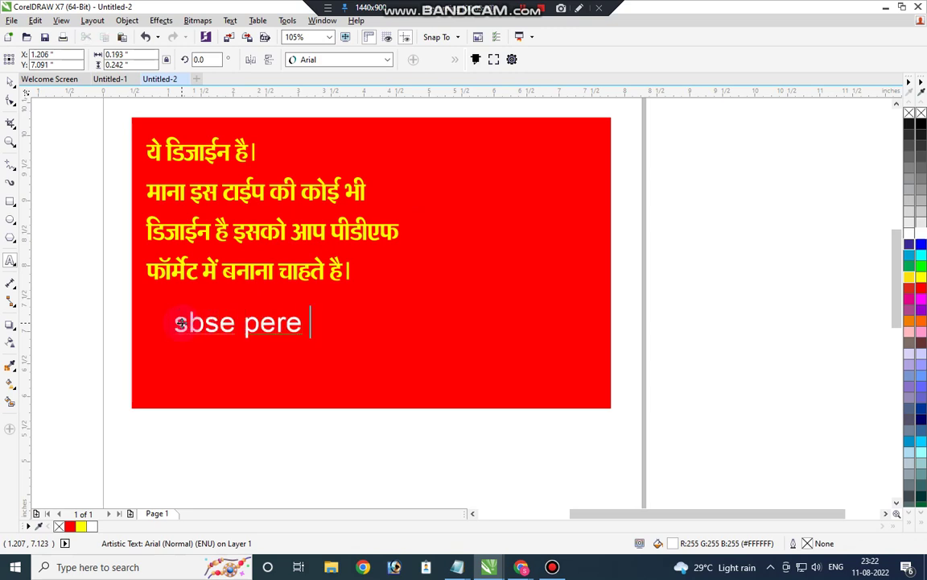
pyautogui.press('BackSpace')
pyautogui.press('BackSpace')
pyautogui.press('BackSpace')
pyautogui.write('le esko group')
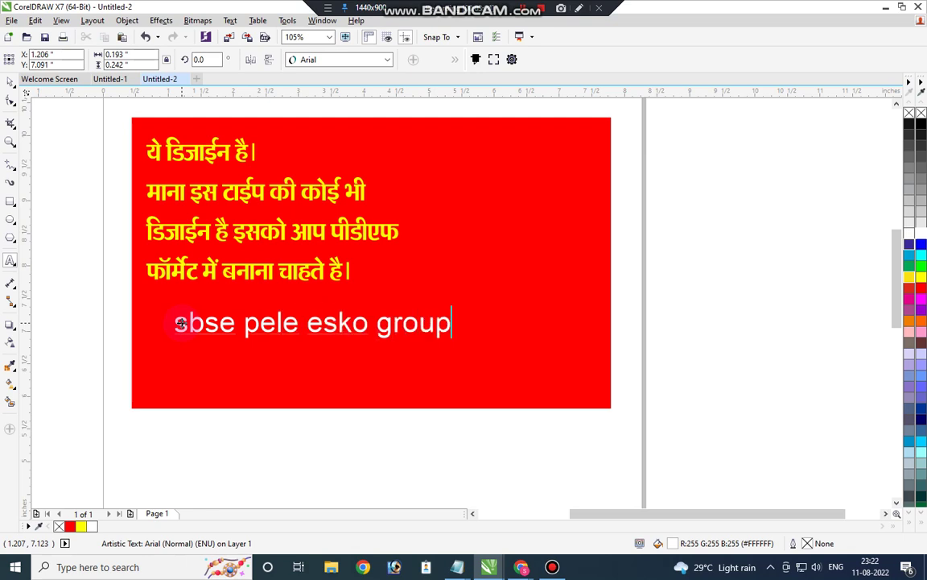
pyautogui.write(' krna hoga ')
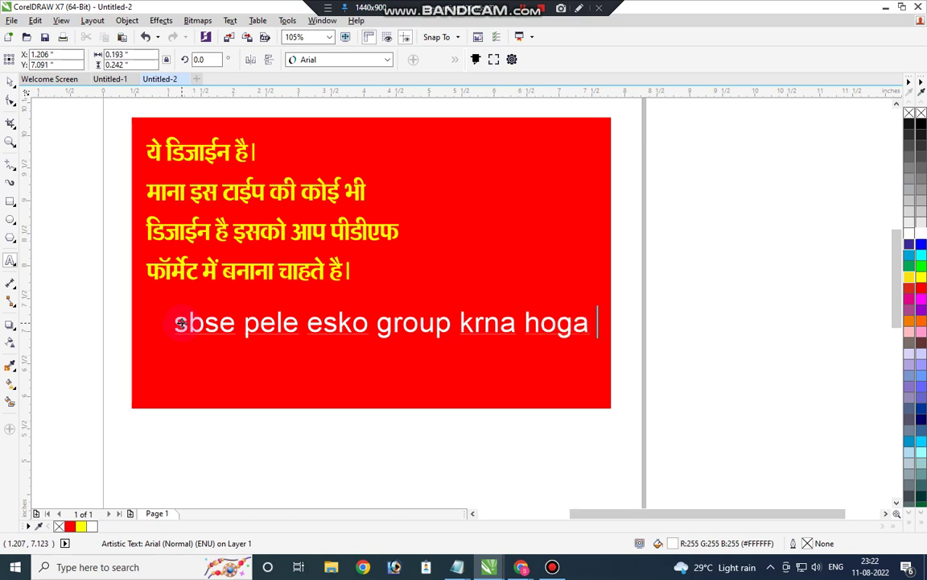
# - Add a second line to the white text reading "key board se ctrl+a jis se all selcet"
pyautogui.write('key board se')
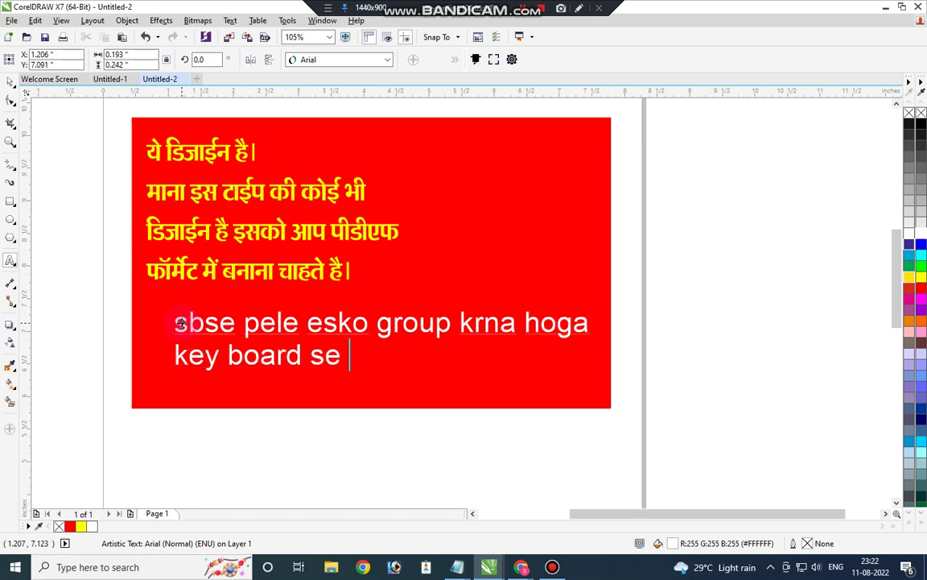
pyautogui.write(' ctrl')
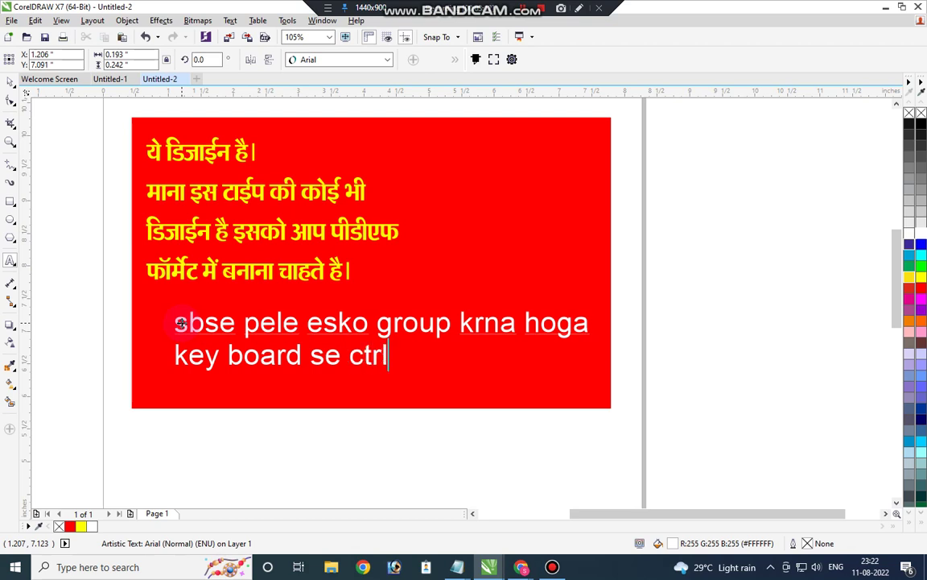
pyautogui.write('+a jis')
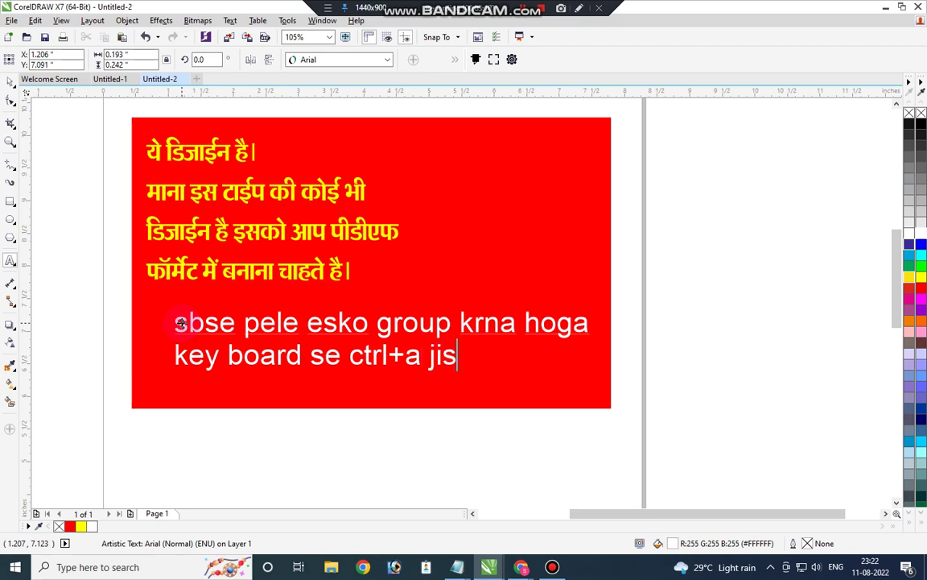
pyautogui.write('es')
pyautogui.press('BackSpace')
pyautogui.write('se')
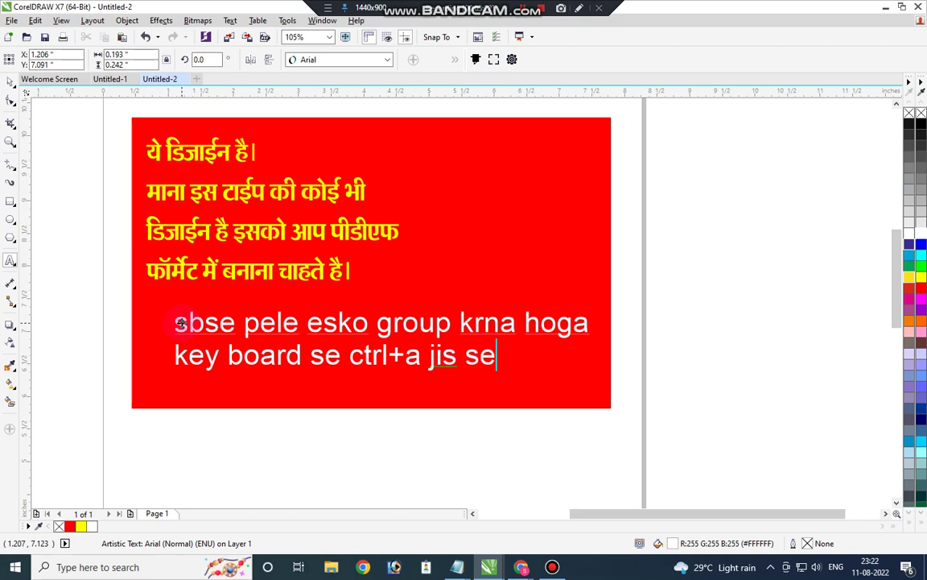
pyautogui.write(' all selcet')
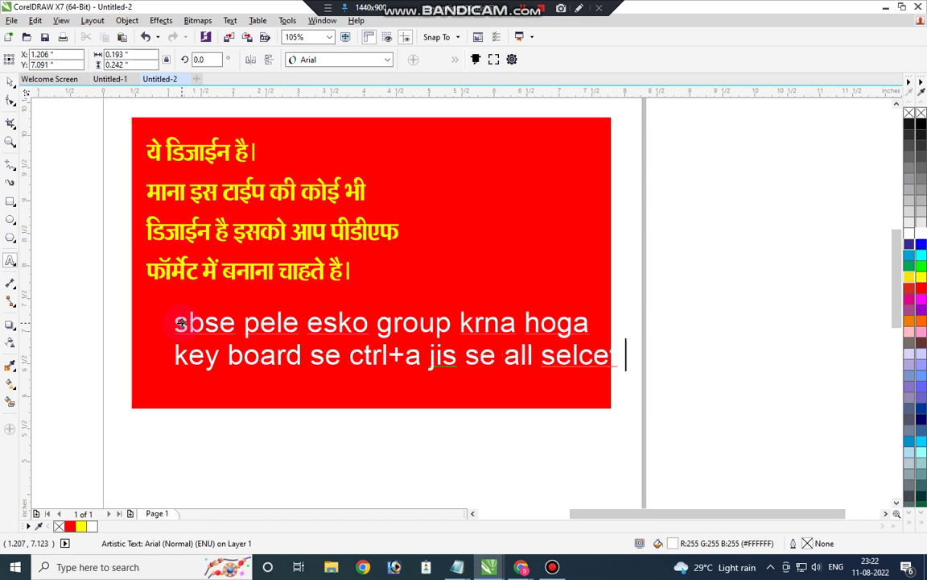
pyautogui.hotkey('ctrl', 'space')
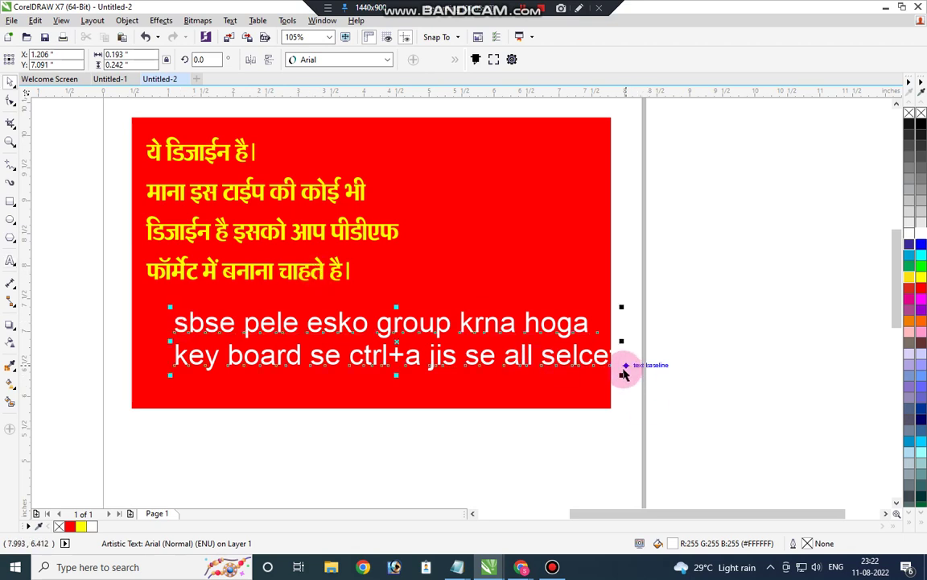
# - Scale the white text down to about 5.383 inches wide inside the red rectangle and add a third line reading "ho jayege"
pyautogui.moveTo(625, 373); pyautogui.dragTo(621, 374)
pyautogui.hotkey('ctrl', 'shift', 'z')
pyautogui.click(527, 348)
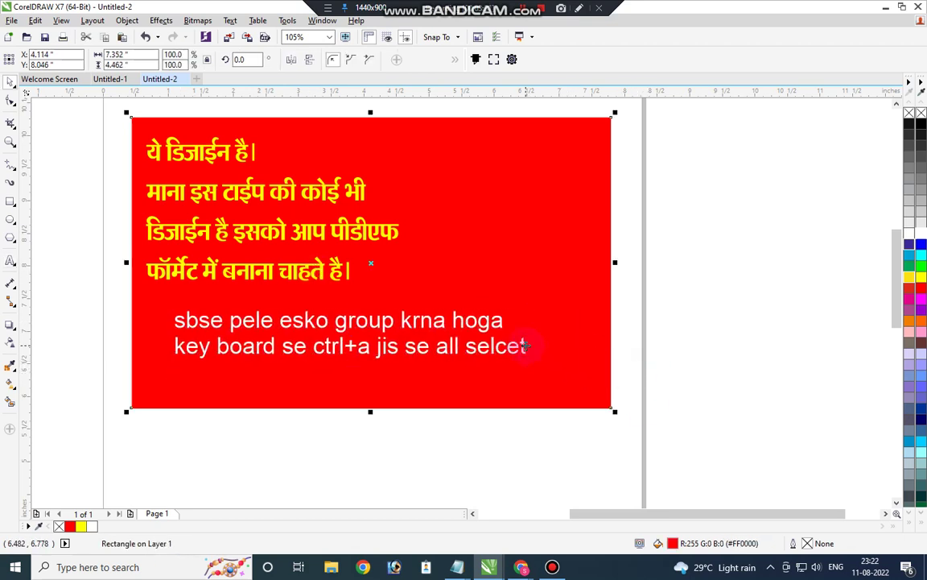
pyautogui.doubleClick(526, 346)
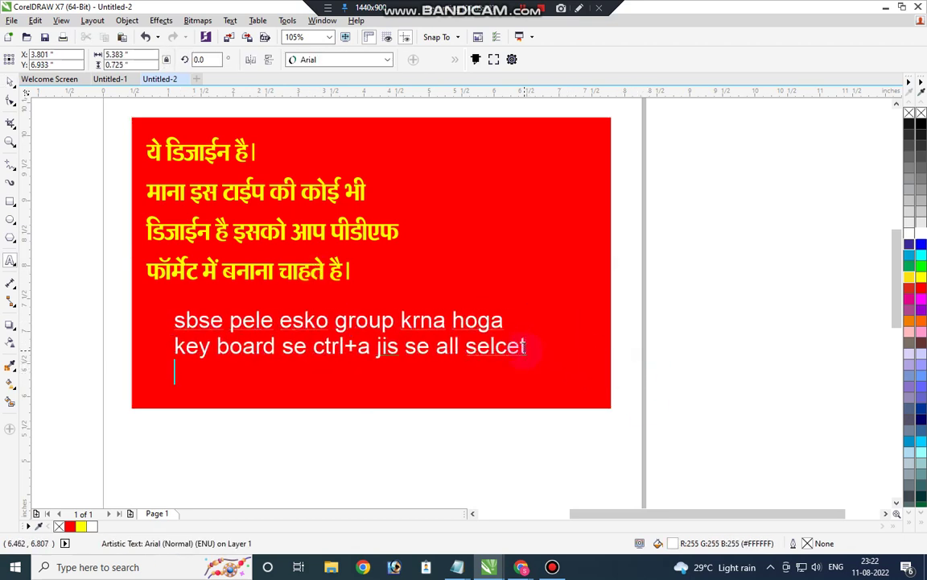
pyautogui.press('BackSpace')
pyautogui.press('BackSpace')
pyautogui.write('ayega')
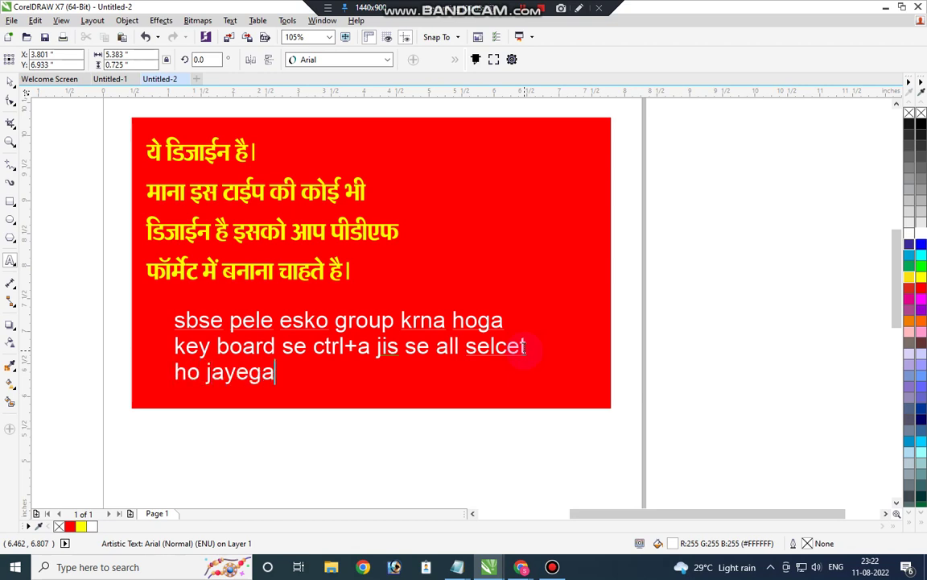
pyautogui.hotkey('ctrl', 'space')
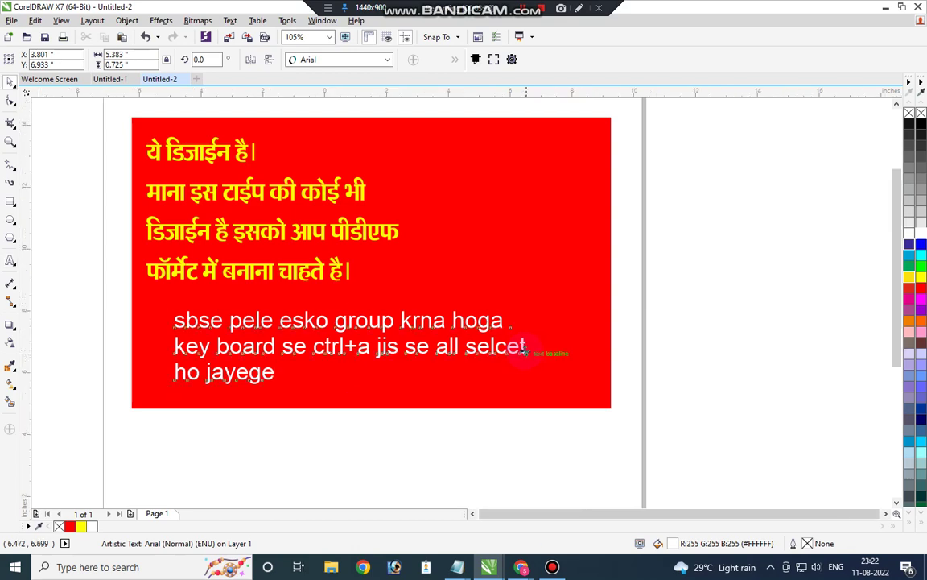
# - Place a copy of the white three-line text below the red rectangle and fill the copy with red (#FF0000)
pyautogui.scroll(-4, 525, 350)
pyautogui.press('F2')
pyautogui.moveTo(345, 269); pyautogui.dragTo(621, 406)
pyautogui.click(654, 404)
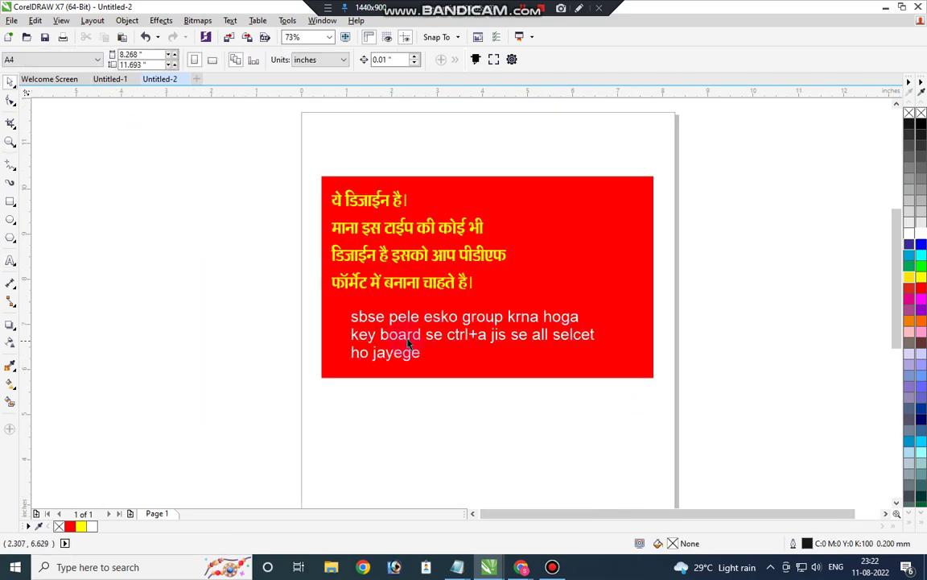
pyautogui.moveTo(413, 314); pyautogui.dragTo(418, 427)
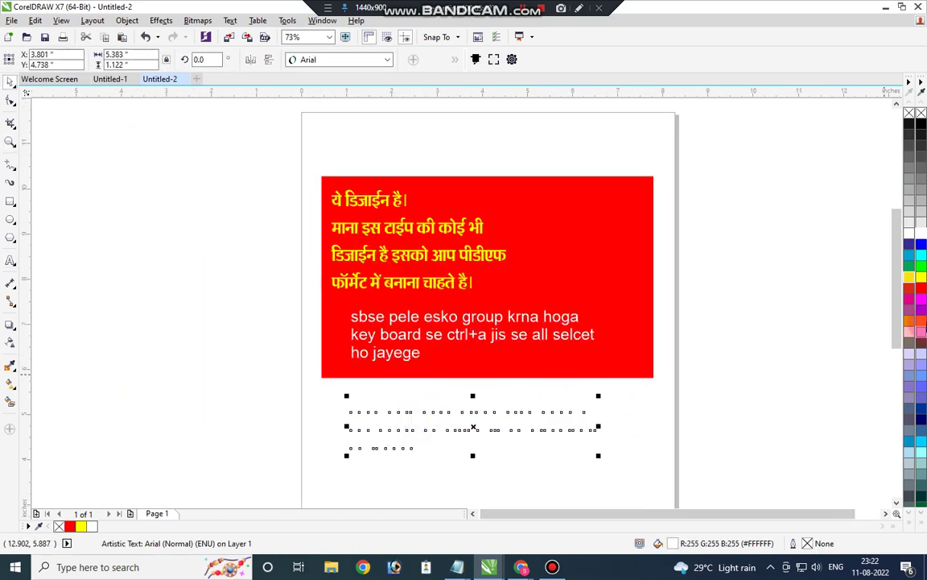
pyautogui.click(921, 287)
# - Group the red rectangle with the Hindi text and the white text on it
pyautogui.moveTo(262, 166); pyautogui.dragTo(668, 384)
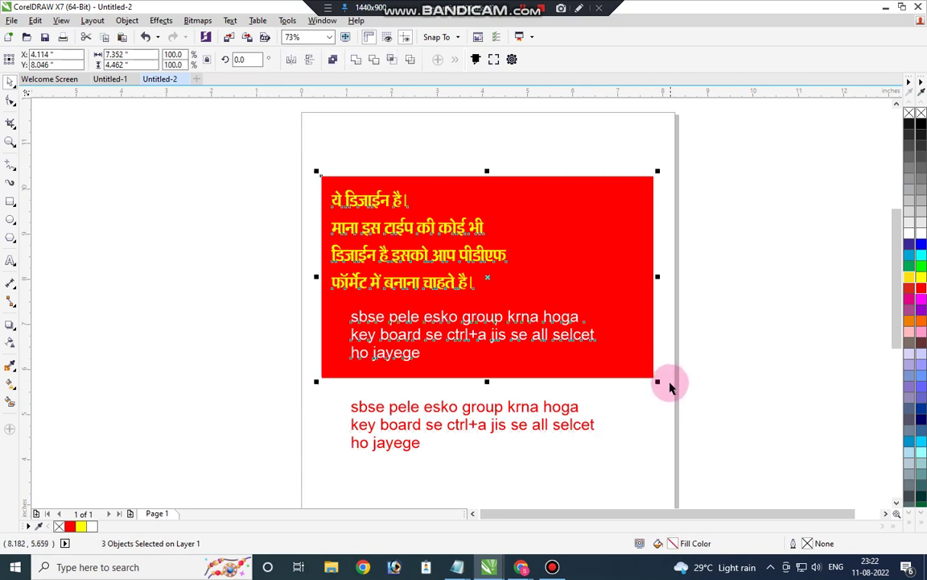
pyautogui.hotkey('ctrl', 'g')
# - Add blank lines at the end of the red text and duplicate it to the right, across the page's edge
pyautogui.press('z')
pyautogui.moveTo(274, 163); pyautogui.dragTo(696, 484)
pyautogui.click(348, 417)
pyautogui.doubleClick(372, 443)
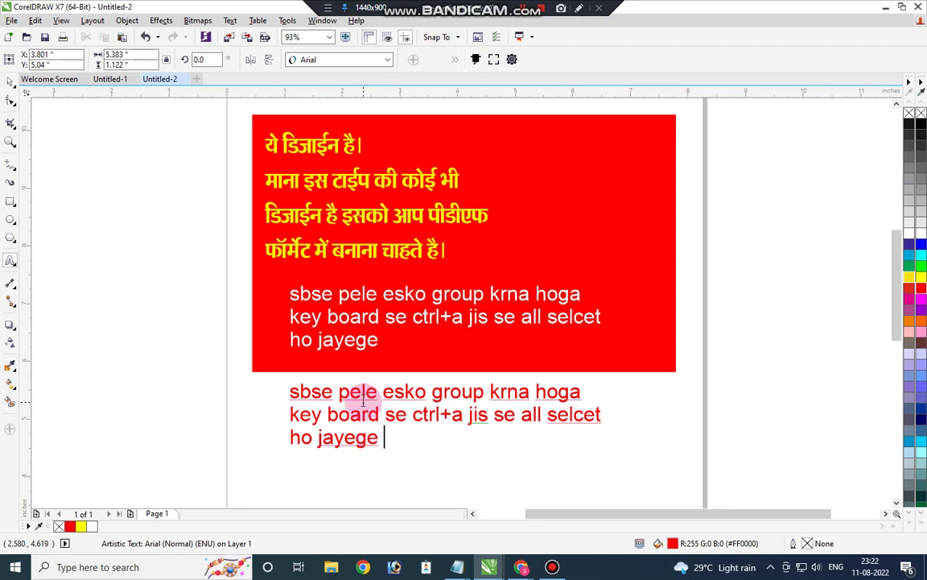
pyautogui.press('Return')
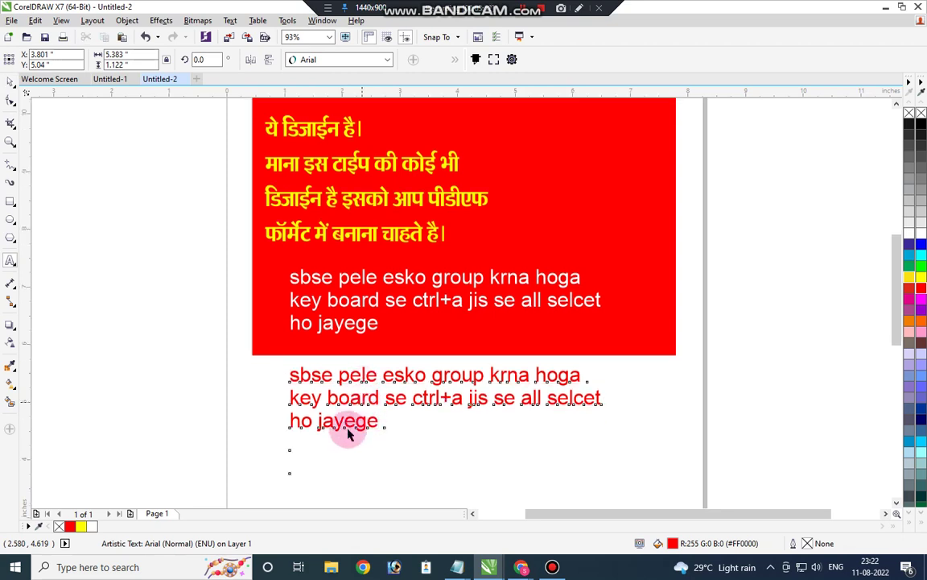
pyautogui.hotkey('ctrl', 'space')
pyautogui.moveTo(345, 405); pyautogui.dragTo(681, 413)
pyautogui.rightClick(681, 413)
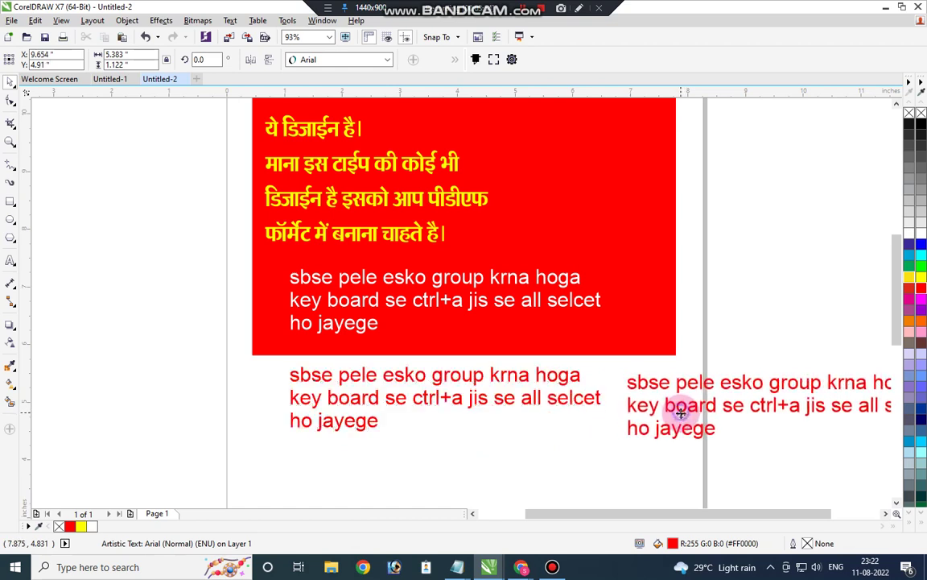
# - Replace the content of the original red text below the rectangle with "fir exko ctrl+e prees krna hian"
pyautogui.click(521, 401)
pyautogui.doubleClick(508, 398)
pyautogui.hotkey('ctrl', 'a')
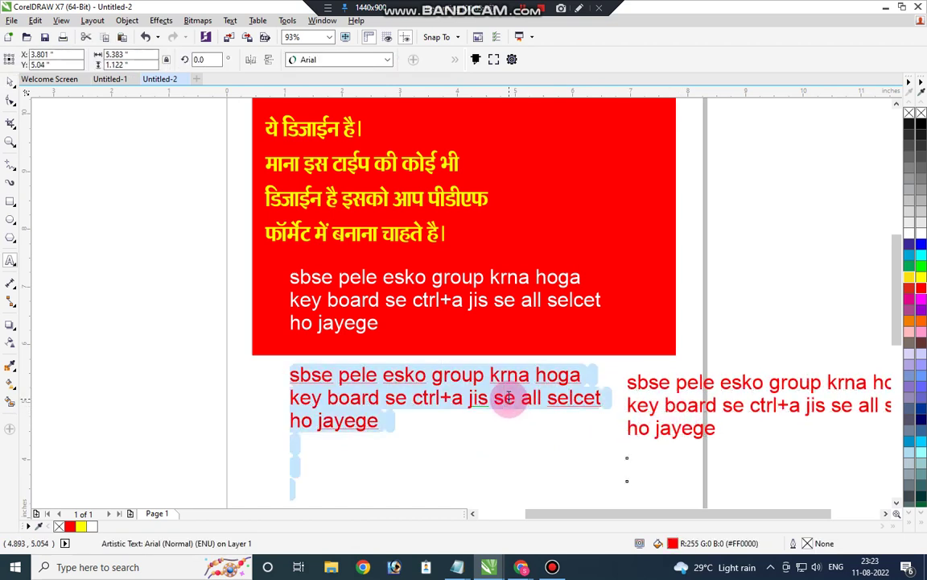
pyautogui.write('fir exko ctrl+e pree')
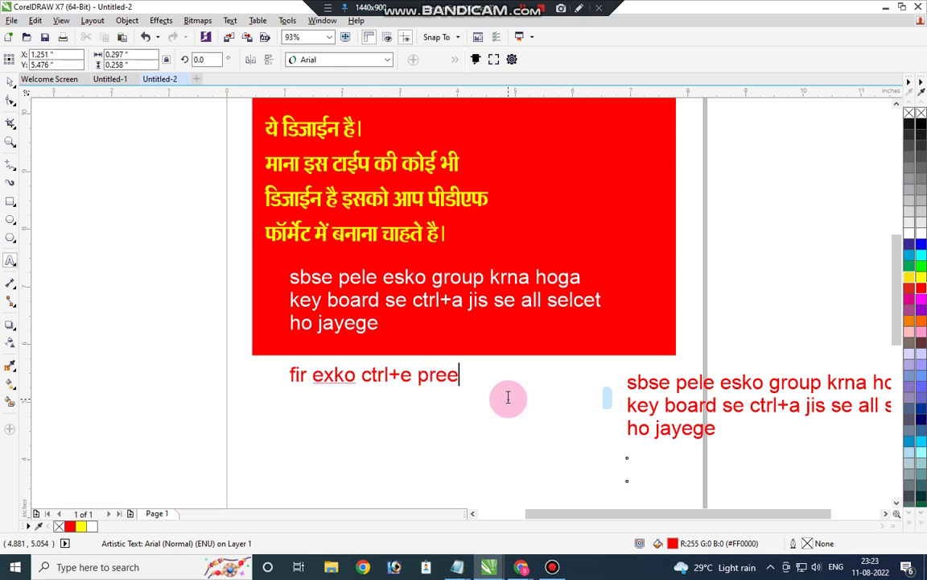
pyautogui.write('s krna hian')
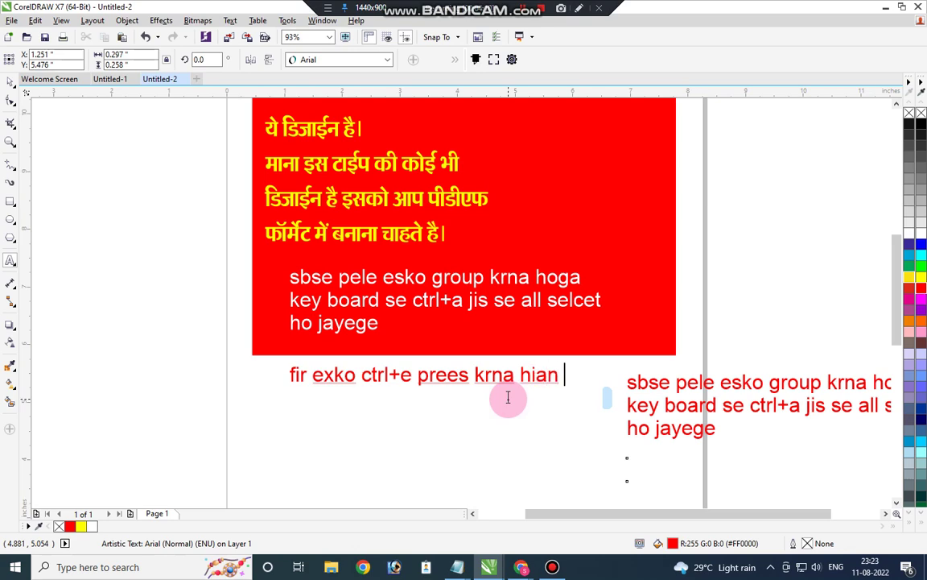
pyautogui.hotkey('ctrl', 'space')
# - Select the red rectangle together with its Hindi and white texts as one group, leaving out the red notes
pyautogui.scroll(-4, 369, 411)
pyautogui.press('F2')
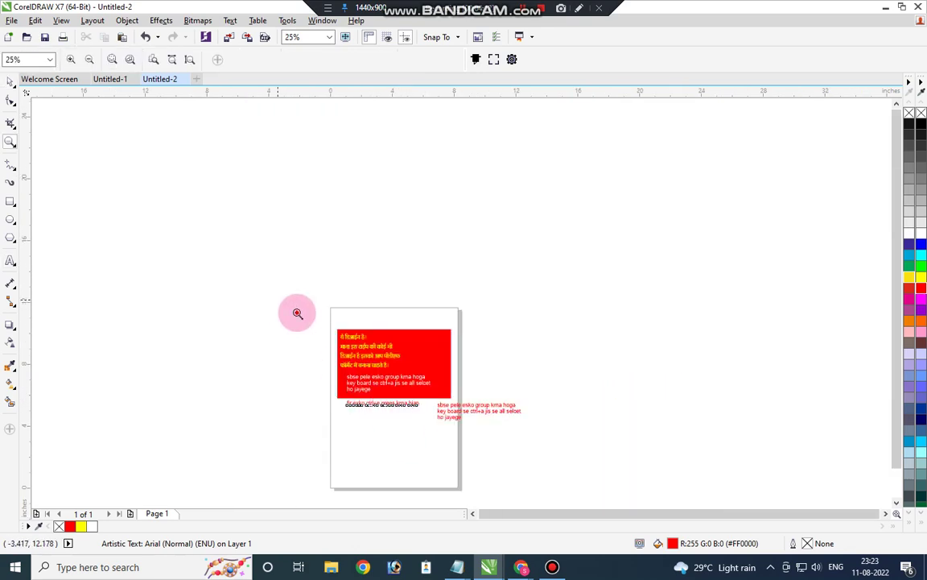
pyautogui.moveTo(298, 306); pyautogui.dragTo(518, 448)
pyautogui.moveTo(228, 169); pyautogui.dragTo(613, 367)
pyautogui.hotkey('ctrl', 'g')
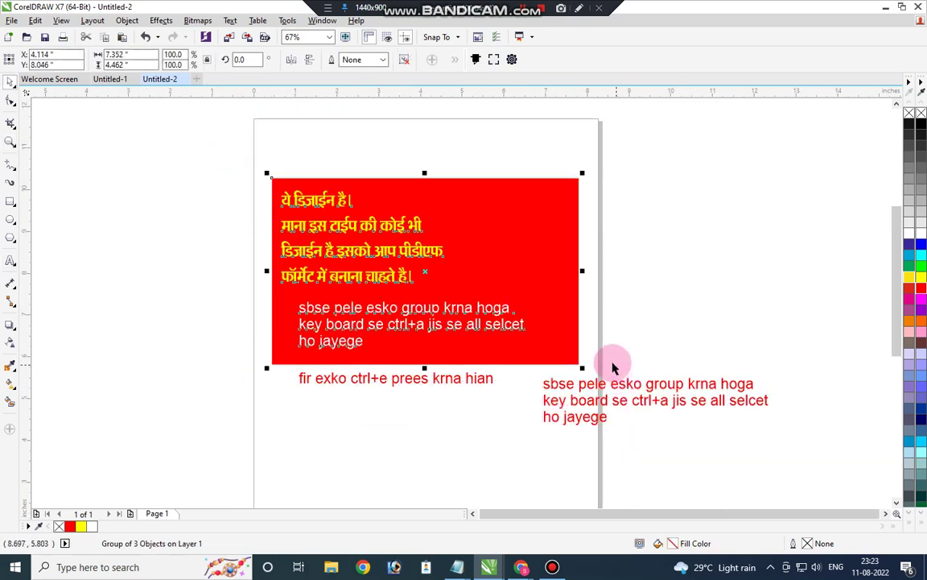
# - Start exporting the selected group and choose PDF - Adobe Portable Document Format as the file type
pyautogui.hotkey('ctrl', 'e')
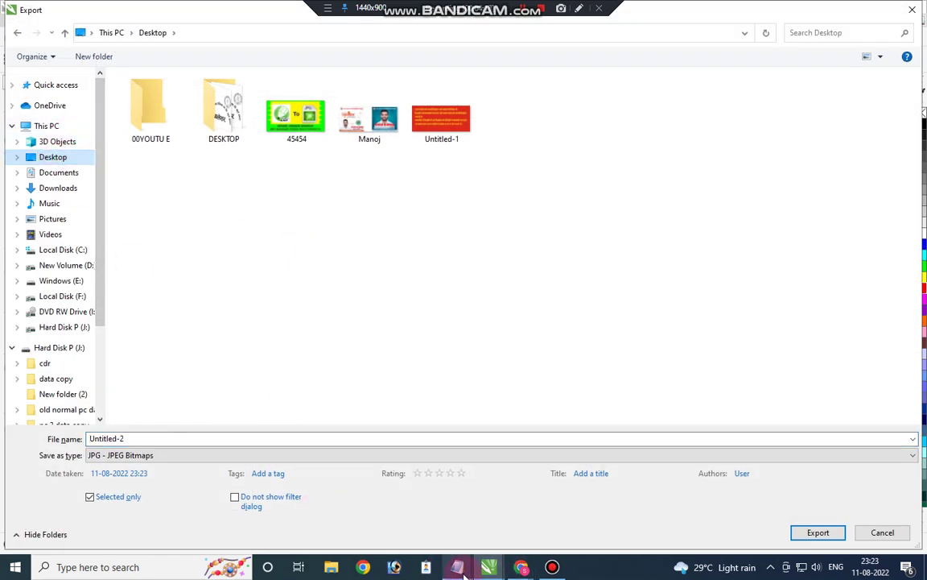
pyautogui.click(181, 455)
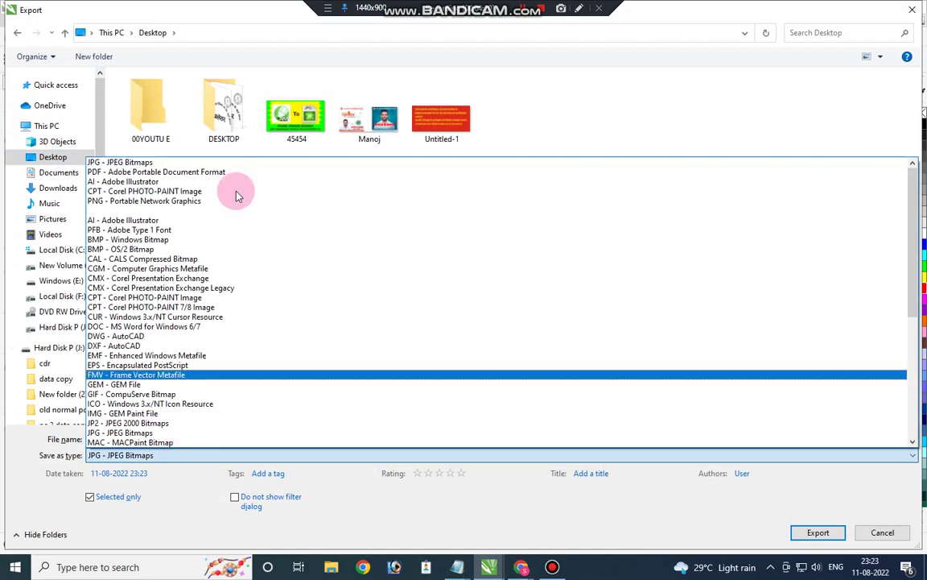
pyautogui.scroll(-3, 128, 292)
pyautogui.scroll(3, 137, 280)
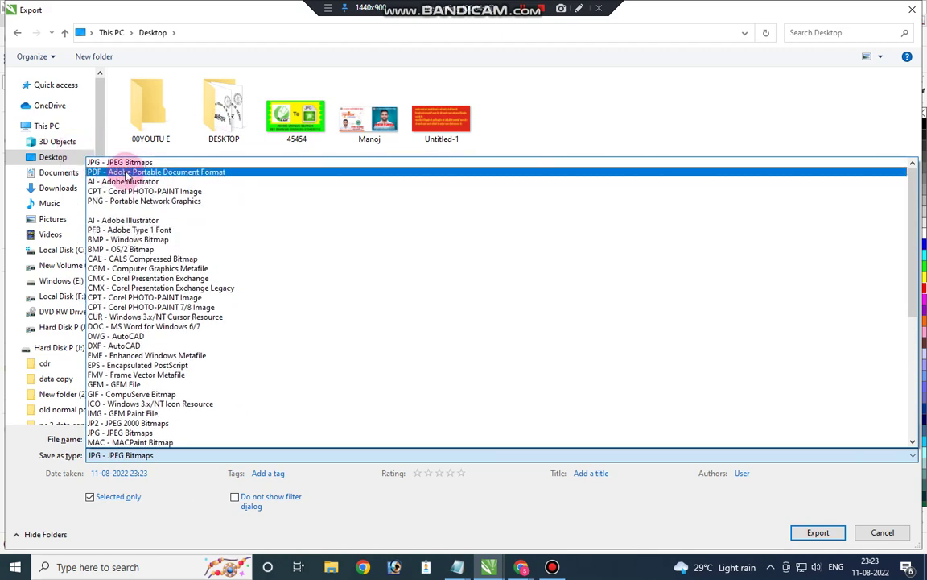
pyautogui.click(213, 172)
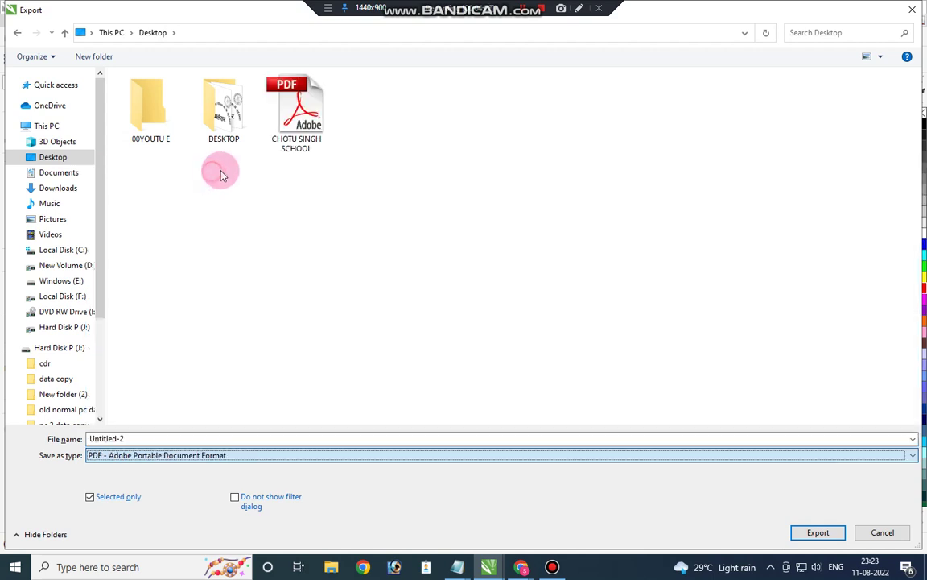
# - Name the PDF bhawani001 on the Desktop, keep it limited to the selected objects, and proceed to the PDF settings
pyautogui.click(170, 435)
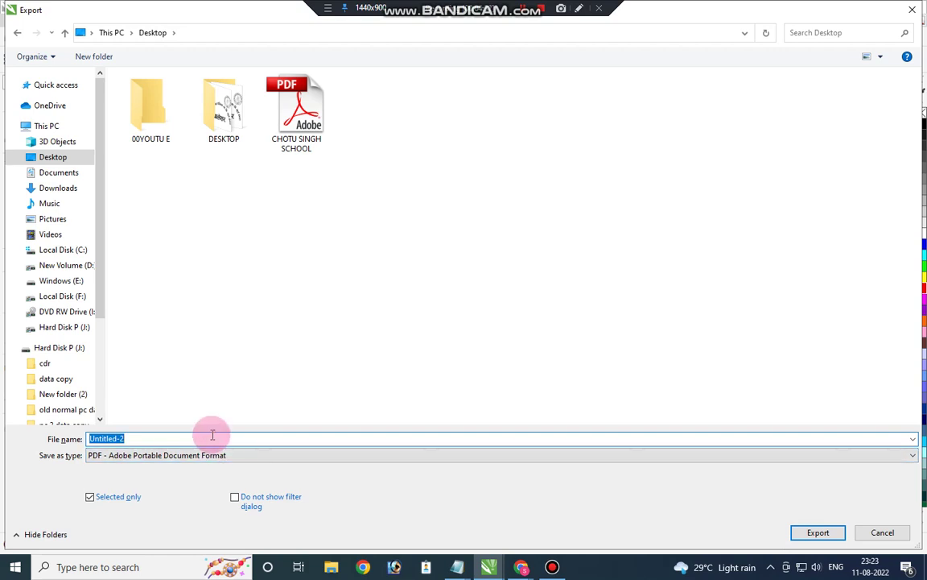
pyautogui.write('bhawani')
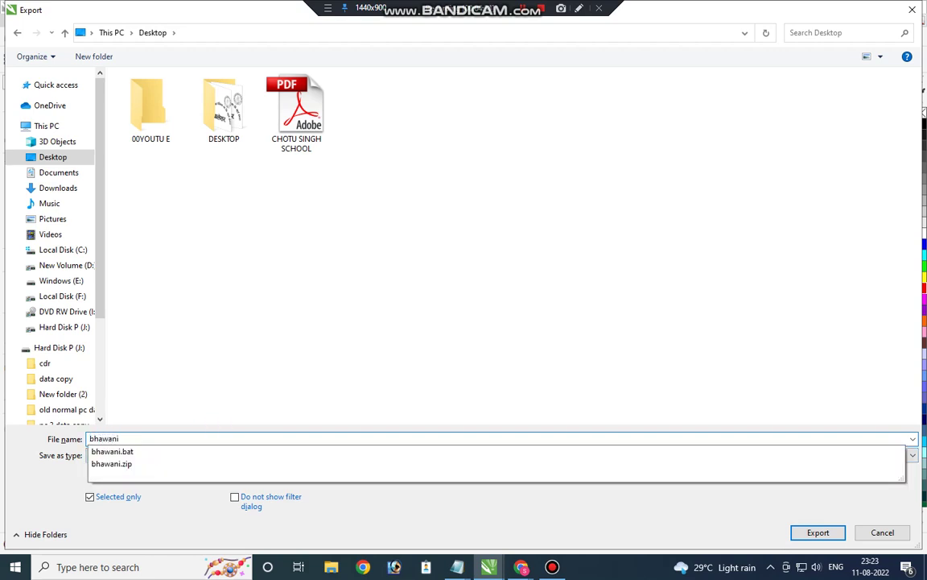
pyautogui.write('001')
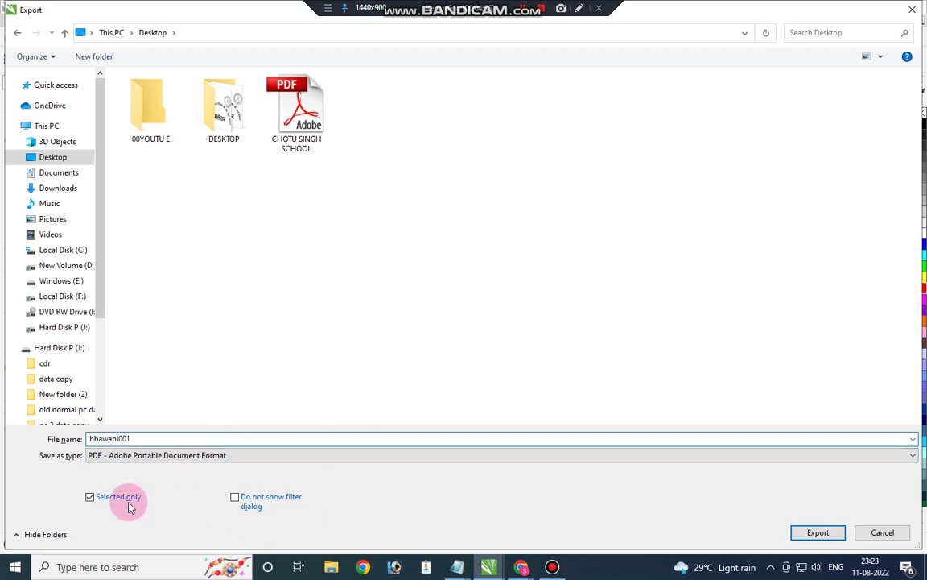
pyautogui.click(102, 498)
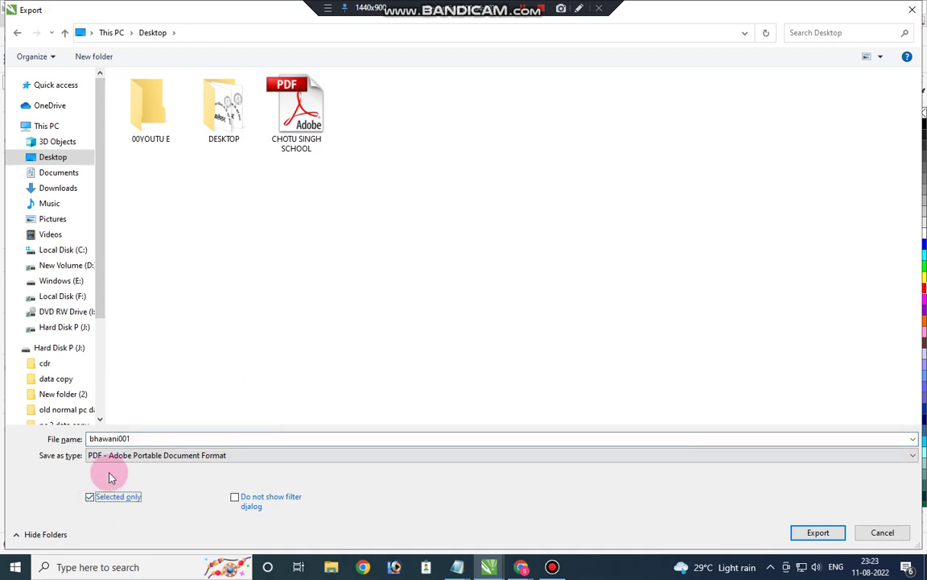
pyautogui.click(818, 533)
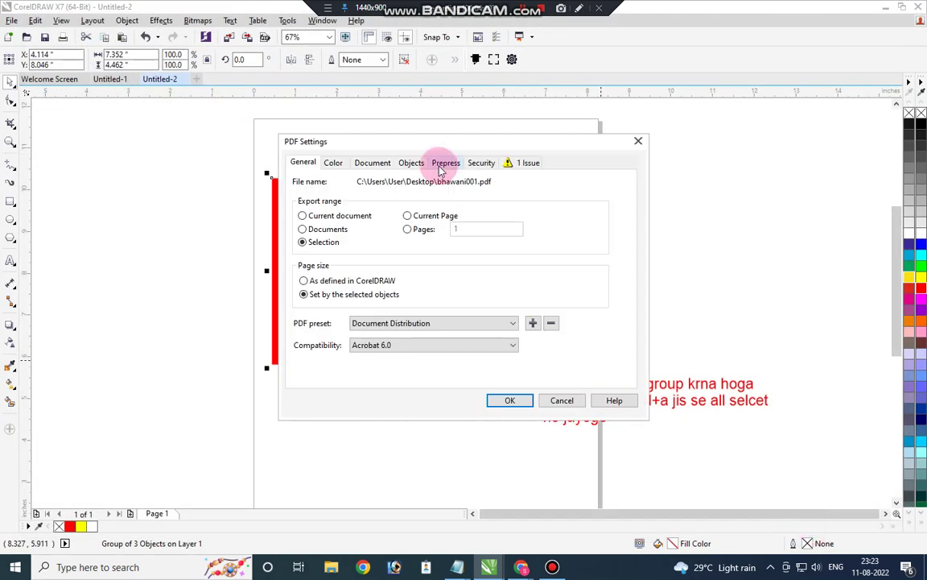
# - Set the PDF export range to Selection and complete the export
pyautogui.click(415, 215)
pyautogui.click(304, 241)
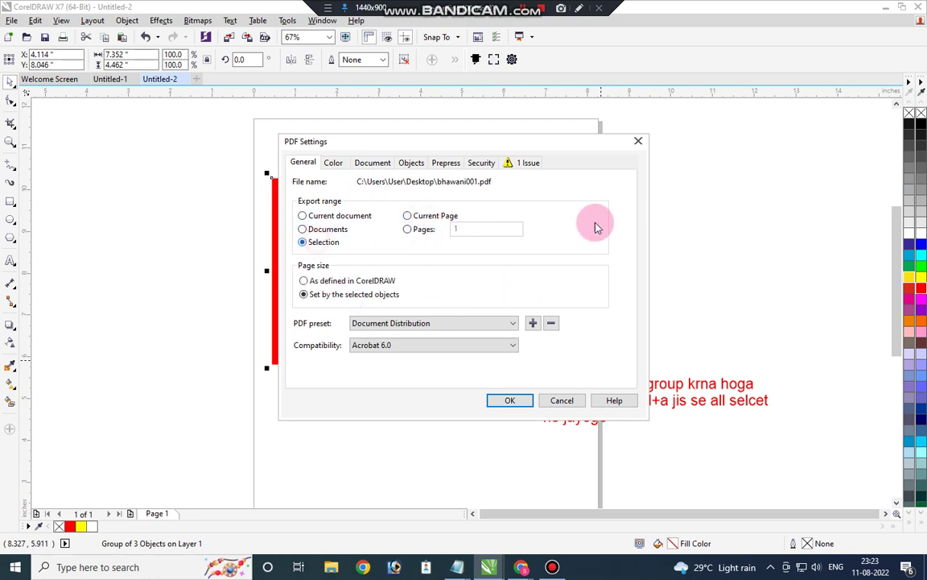
pyautogui.click(515, 400)
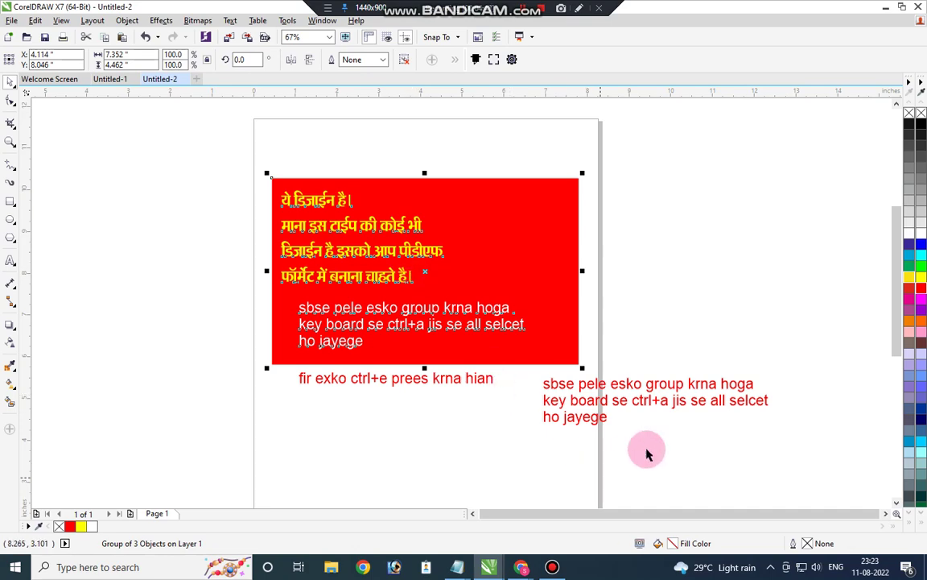
# - Check the exported bhawani001 PDF from the desktop in Adobe Reader, postponing the product improvement prompt, and close it
pyautogui.click(884, 16)
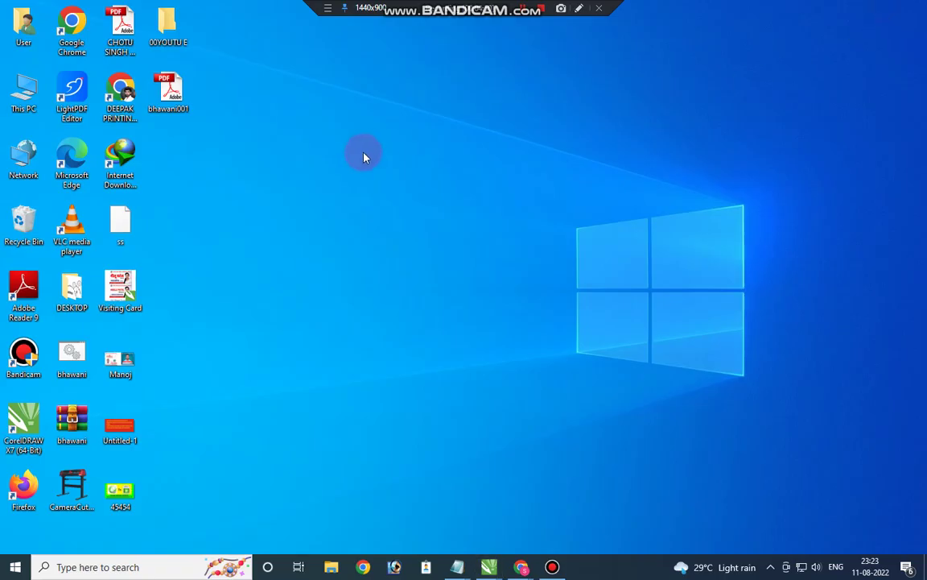
pyautogui.rightClick(363, 154)
pyautogui.click(386, 191)
pyautogui.doubleClick(165, 93)
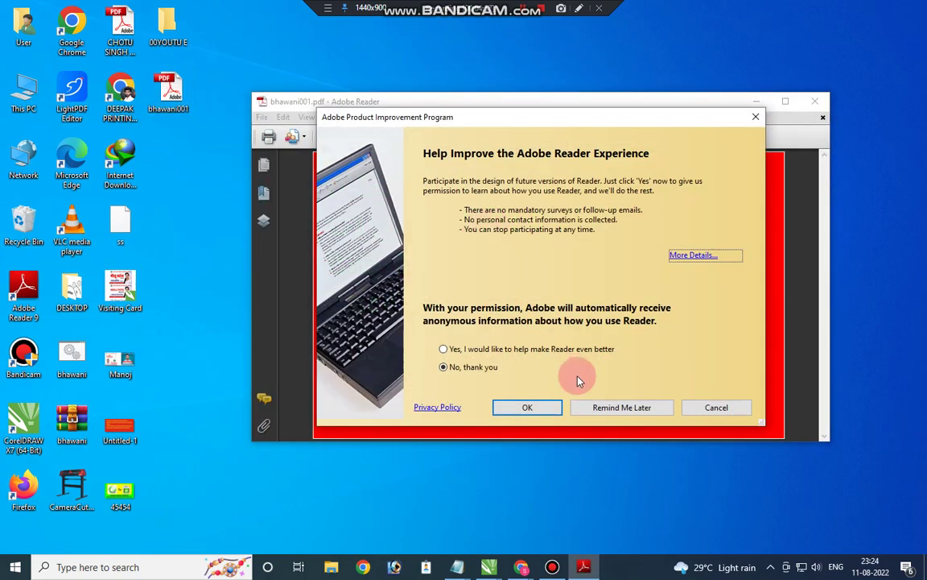
pyautogui.click(644, 408)
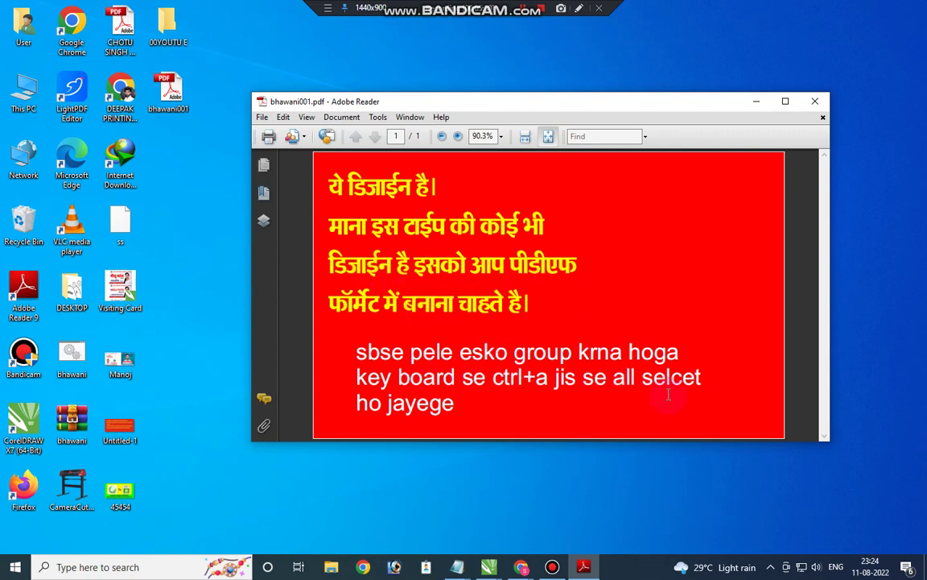
pyautogui.click(815, 101)
# - Switch back to CorelDRAW and move the three-line red note onto the page, below the single-line red note
pyautogui.moveTo(523, 568)
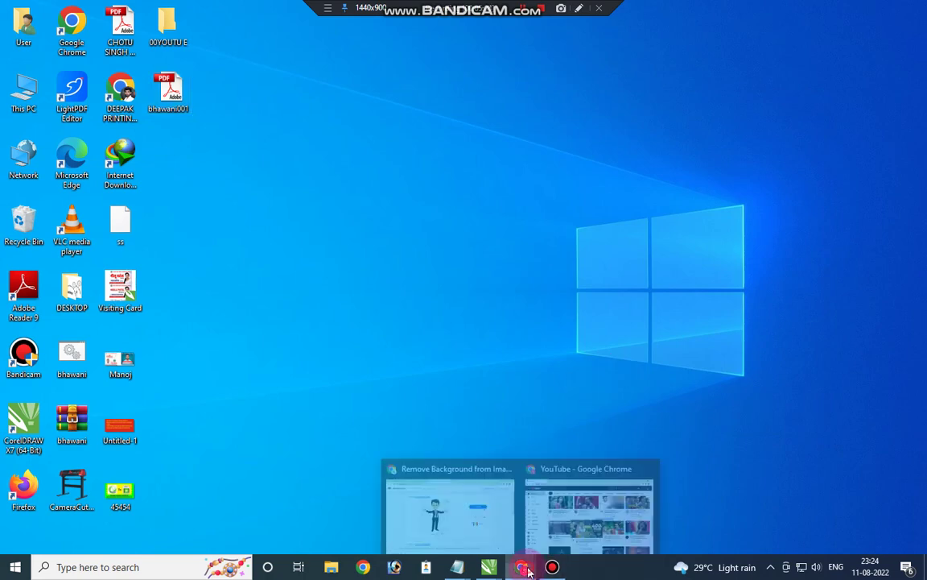
pyautogui.click(597, 517)
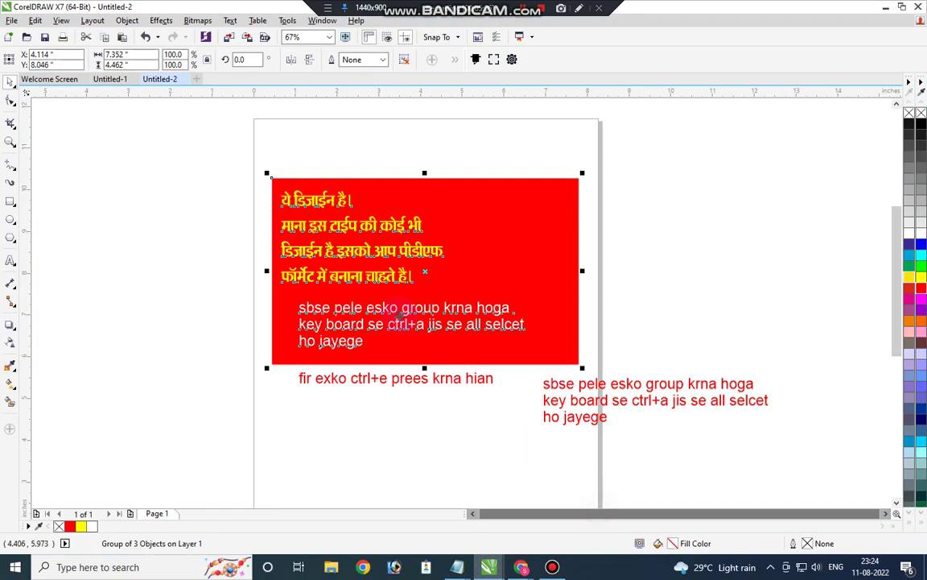
pyautogui.scroll(-2, 402, 309)
pyautogui.scroll(4, 269, 188)
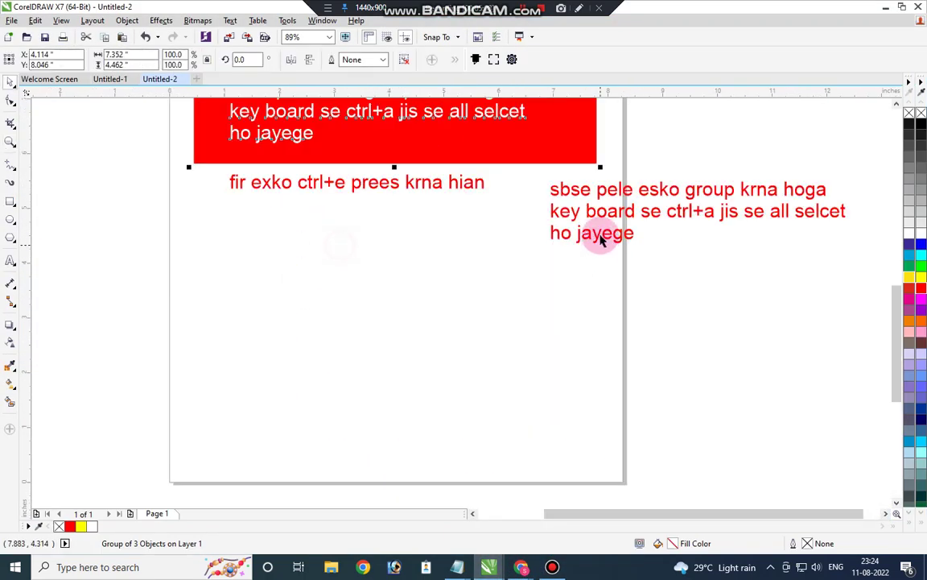
pyautogui.moveTo(600, 218); pyautogui.dragTo(336, 325)
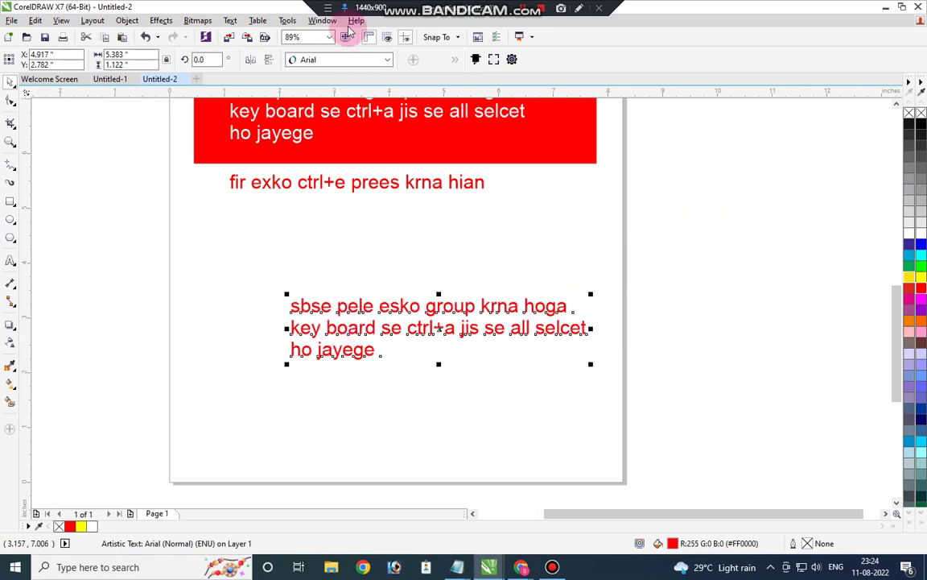
# - Set the moved note's font to Rajpurohit Heading and replace its text with "इस प्रकार से दोस्तो कोरेड्रॉ में पीडीएफ बना सकते हैं।"
pyautogui.click(343, 57)
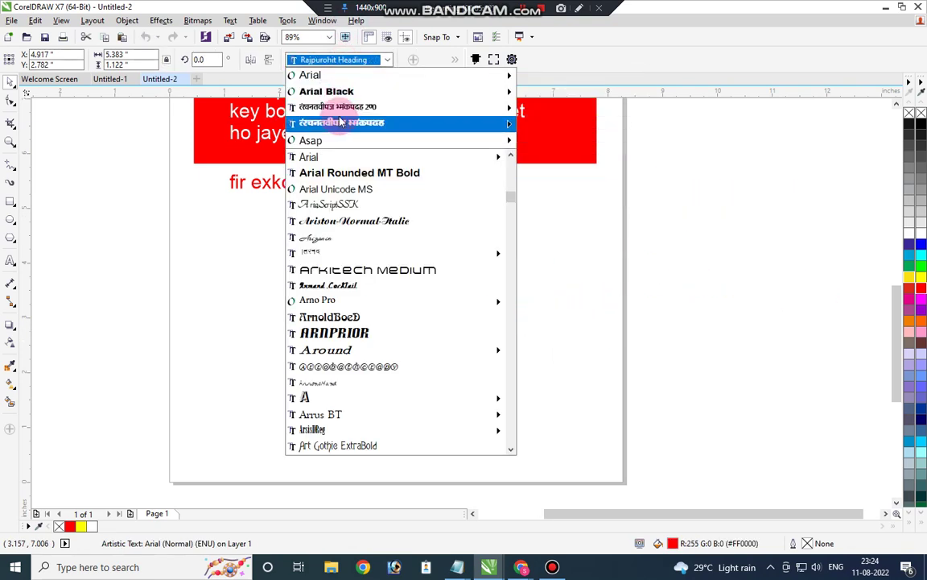
pyautogui.click(330, 117)
pyautogui.doubleClick(307, 300)
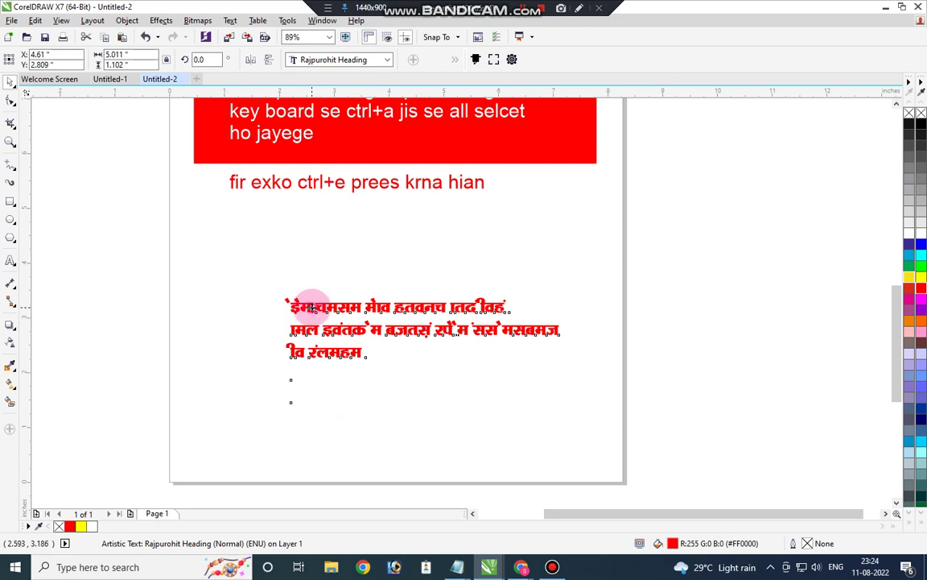
pyautogui.hotkey('ctrl', 'a')
pyautogui.click(313, 295)
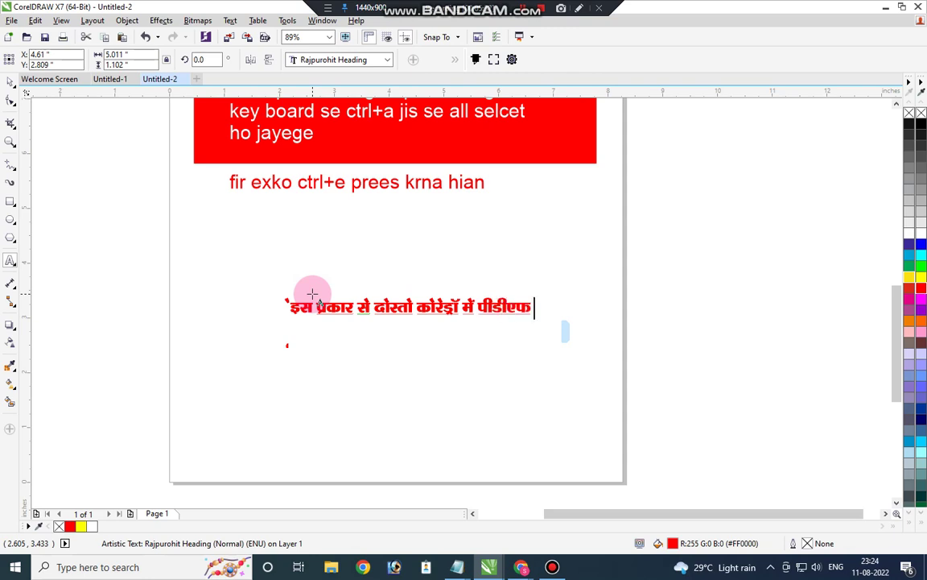
pyautogui.write('बना सकते हैं।')
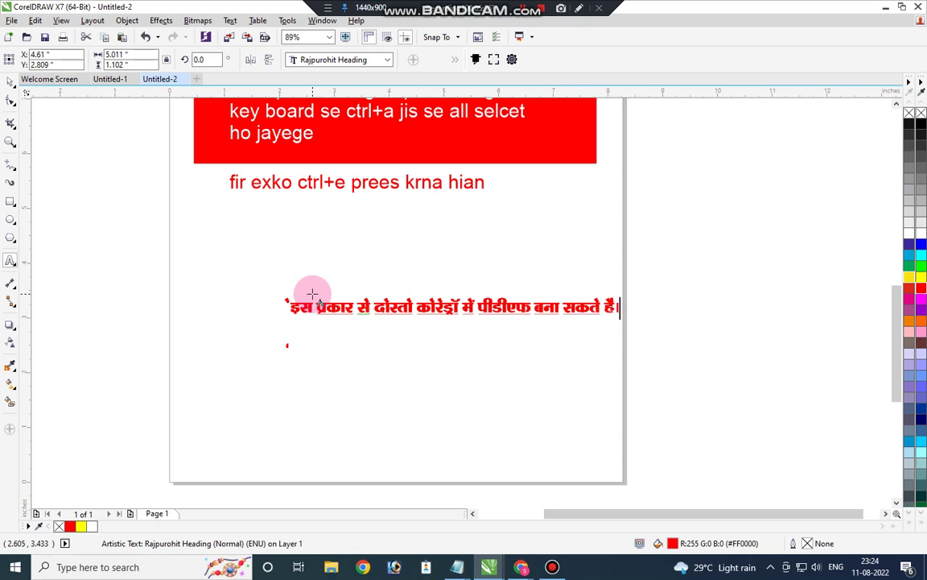
# - Move the Hindi line up beneath the single-line red note and enlarge it to about 7.9 inches wide and 0.5 inch tall
pyautogui.hotkey('ctrl', 'space')
pyautogui.moveTo(366, 304); pyautogui.dragTo(334, 265)
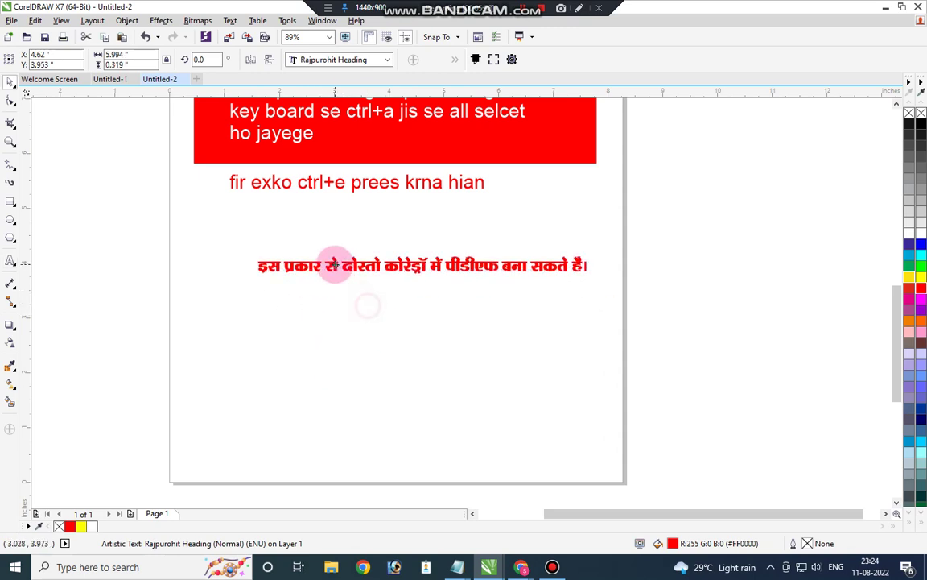
pyautogui.moveTo(593, 276); pyautogui.dragTo(644, 282)
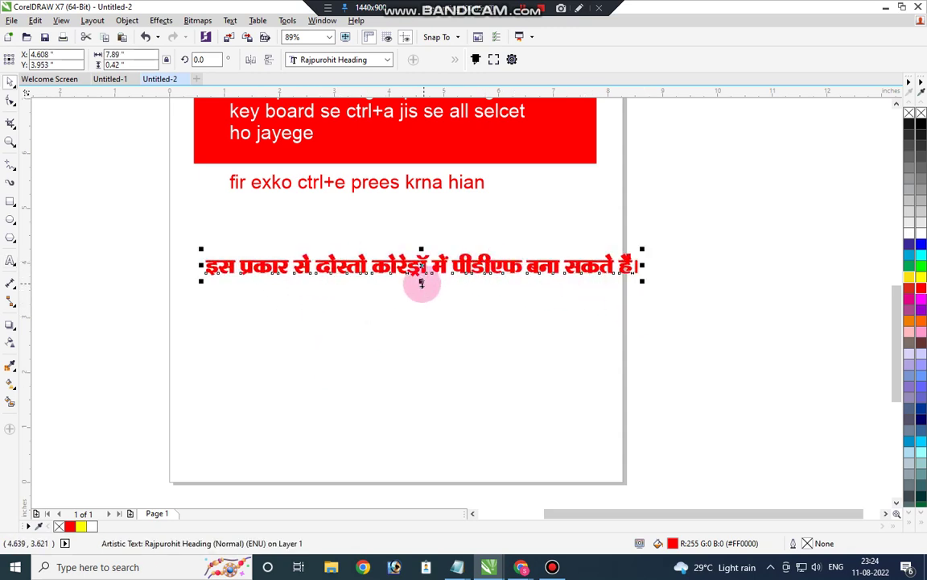
pyautogui.moveTo(421, 282); pyautogui.dragTo(425, 287)
# - Continue the Hindi text on new lines with "अगर आपको मेरे वीडियो कुछ हेल्फफुल लगे हो तो ए"
pyautogui.doubleClick(641, 264)
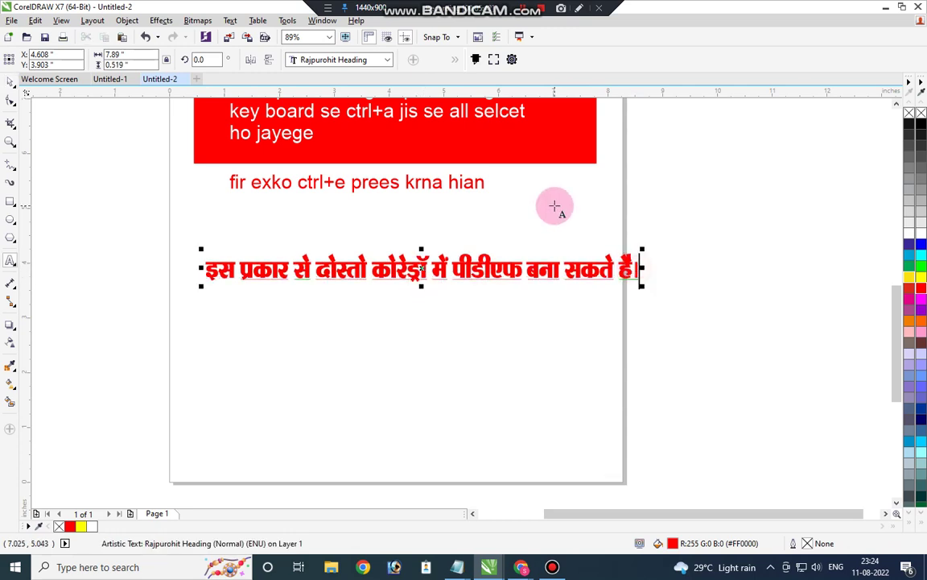
pyautogui.press('Return')
pyautogui.write('अगर')
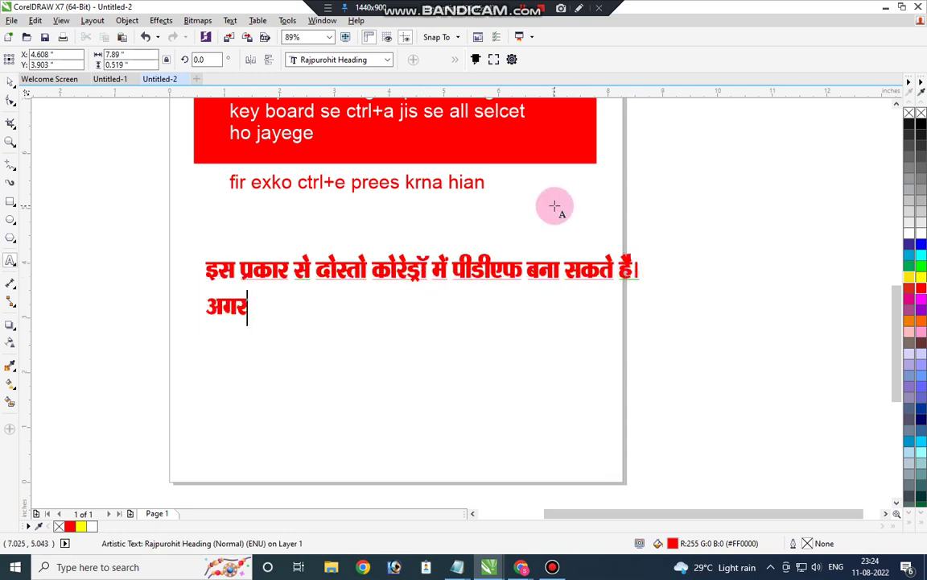
pyautogui.write(' आपको मे')
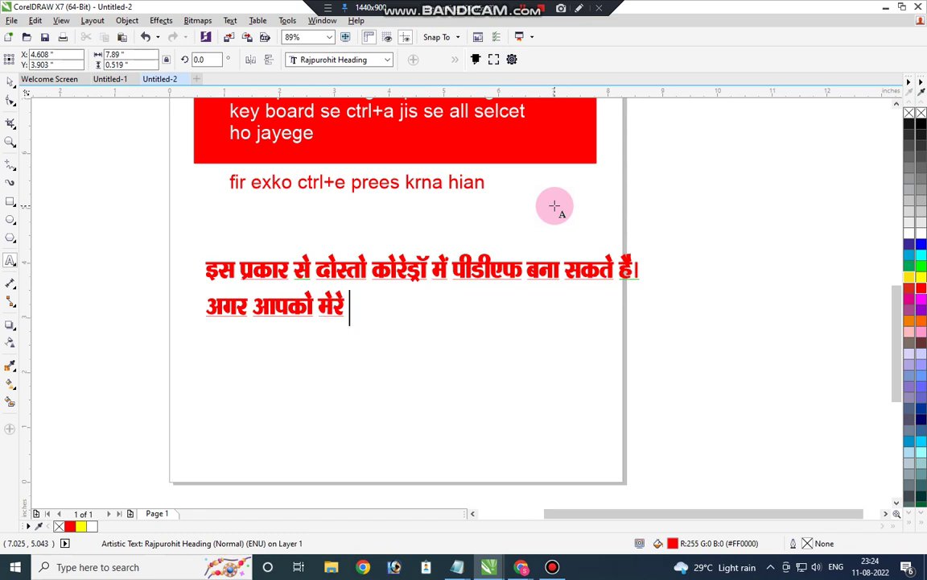
pyautogui.write('रे कव')
pyautogui.press('BackSpace')
pyautogui.press('BackSpace')
pyautogui.write('वीि')
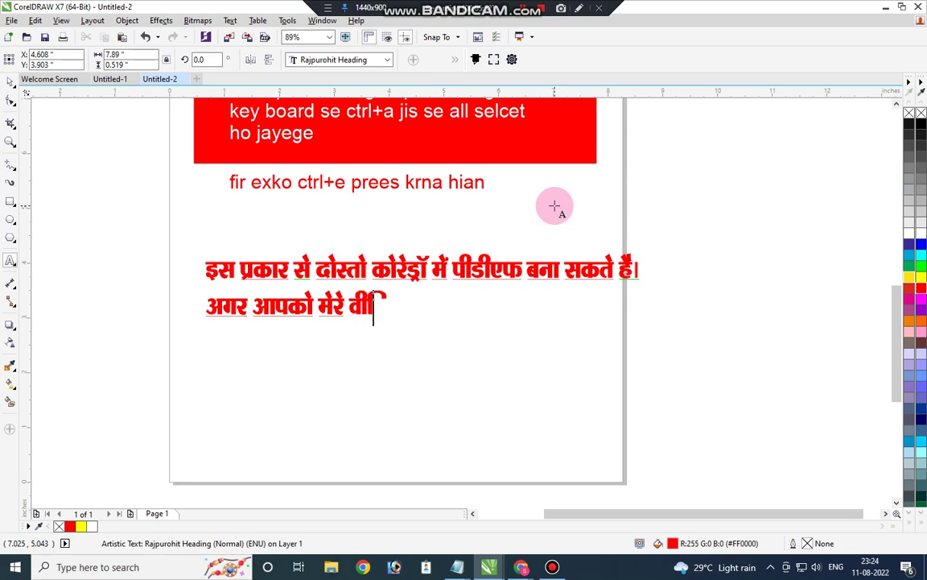
pyautogui.write('डयो ')
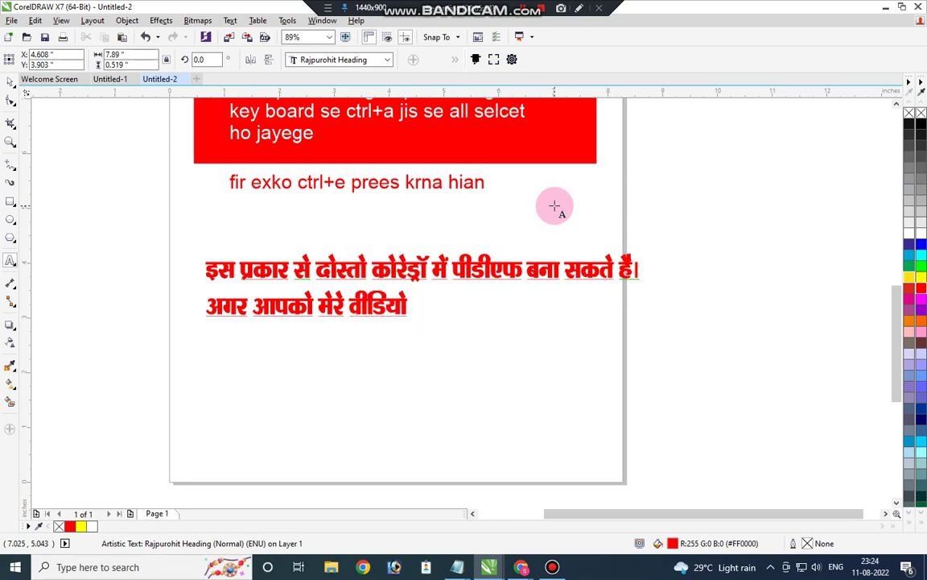
pyautogui.write('कुछ')
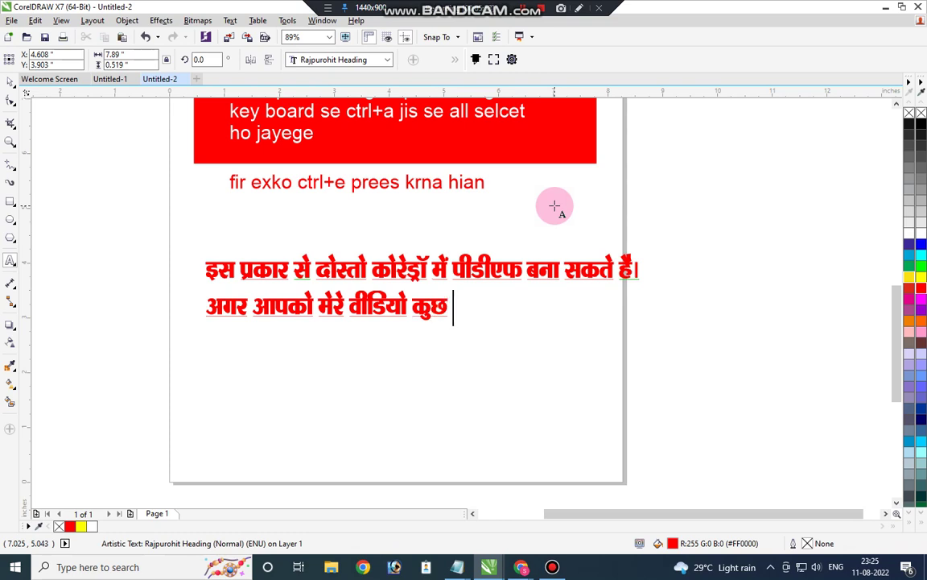
pyautogui.write(' हेल्फ')
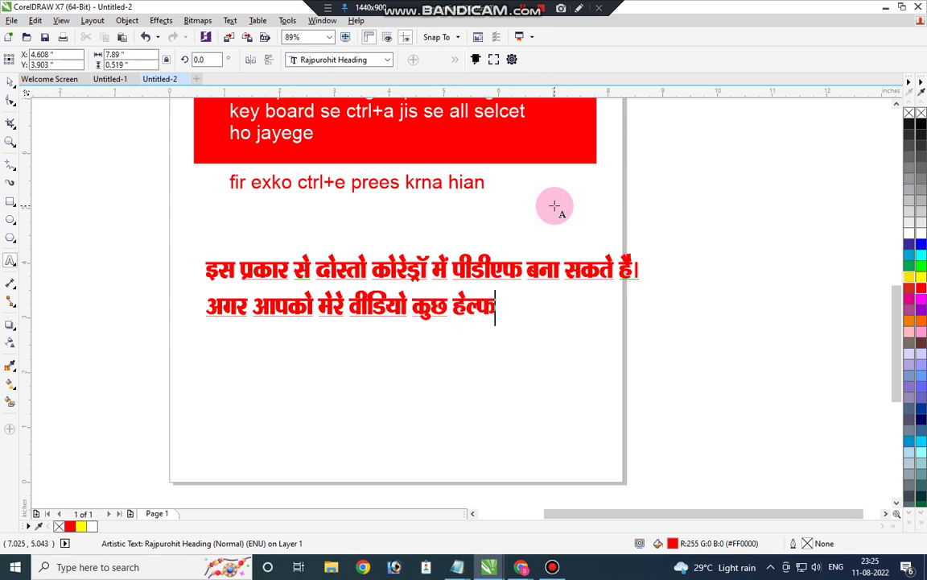
pyautogui.write('फुल ')
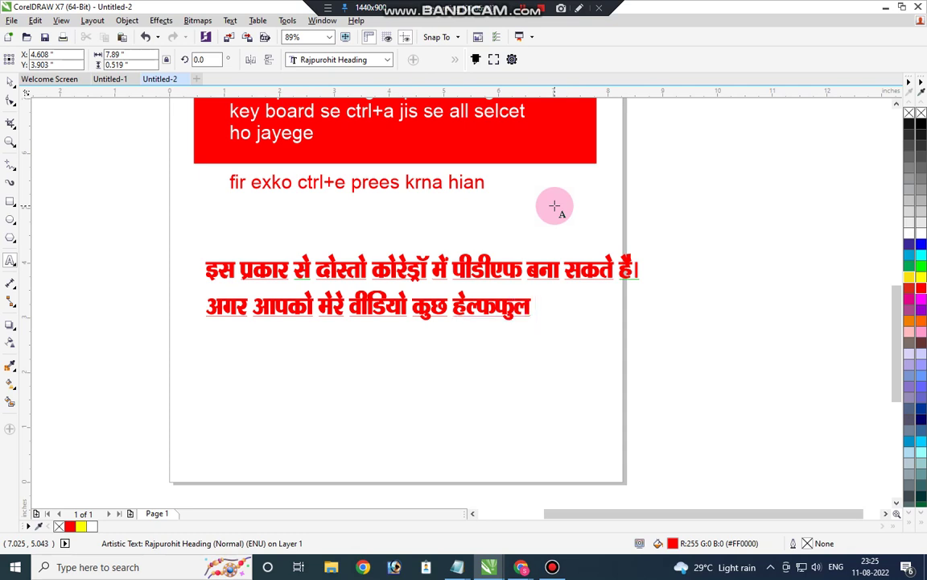
pyautogui.write('लगे हो ')
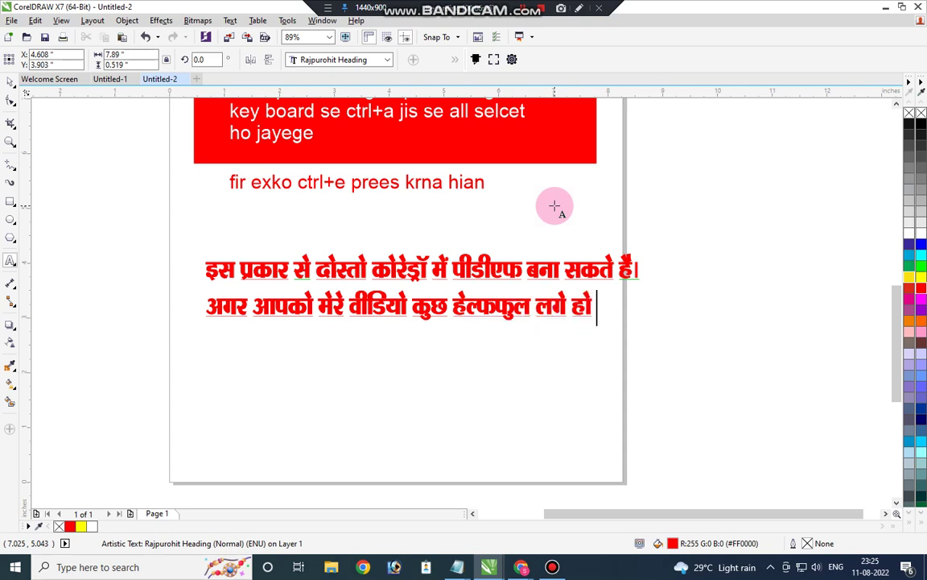
pyautogui.write('तो ए')
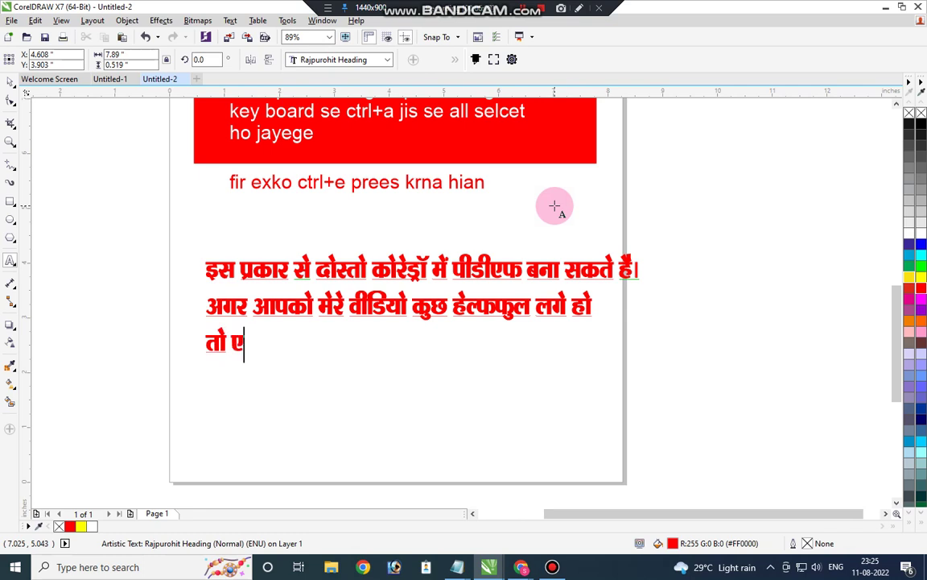